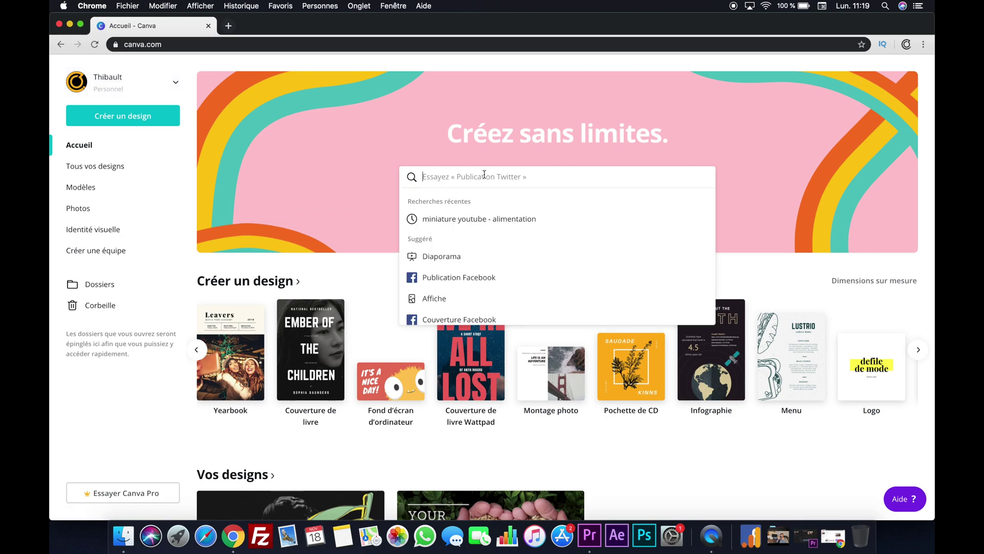
Search for "miniature", choose Miniature YouTube - alimentation and create a blank (vierge) design from it
text(miniature)
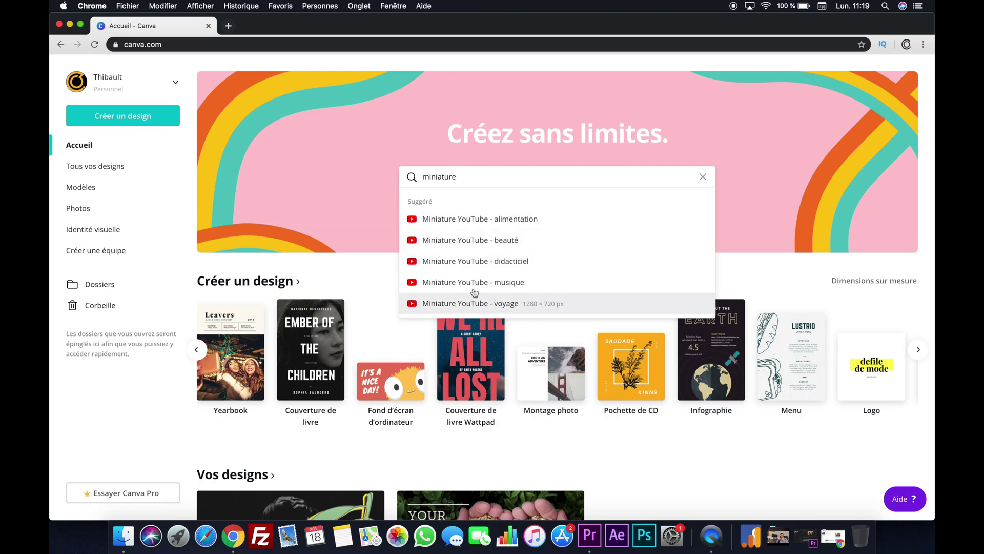
click(476, 219)
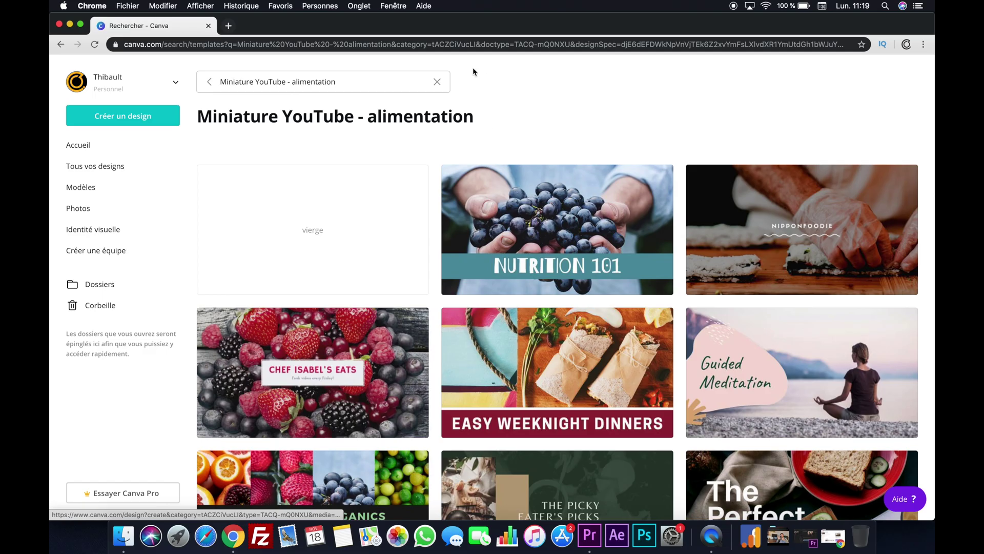
scroll(267, 208, down, 8)
scroll(287, 177, up, 8)
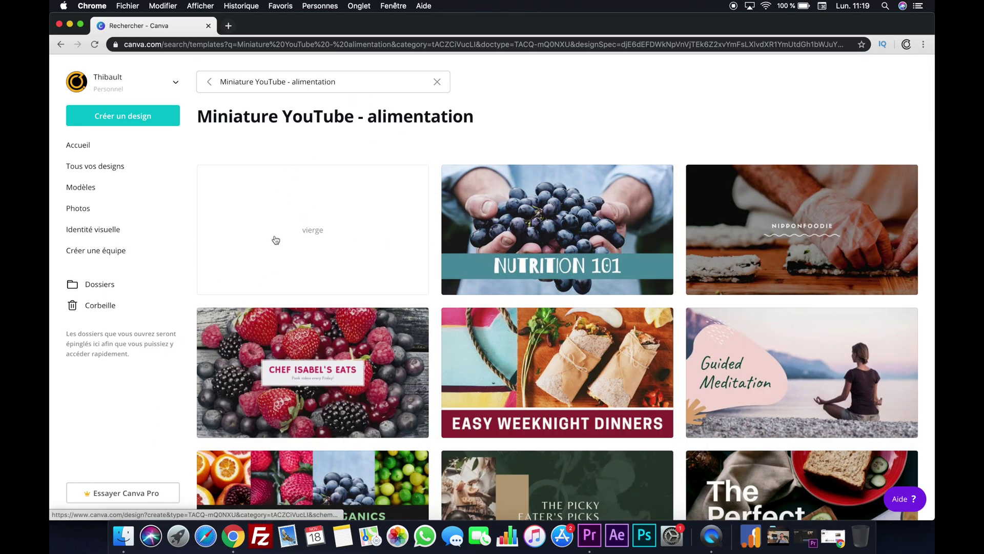
click(317, 240)
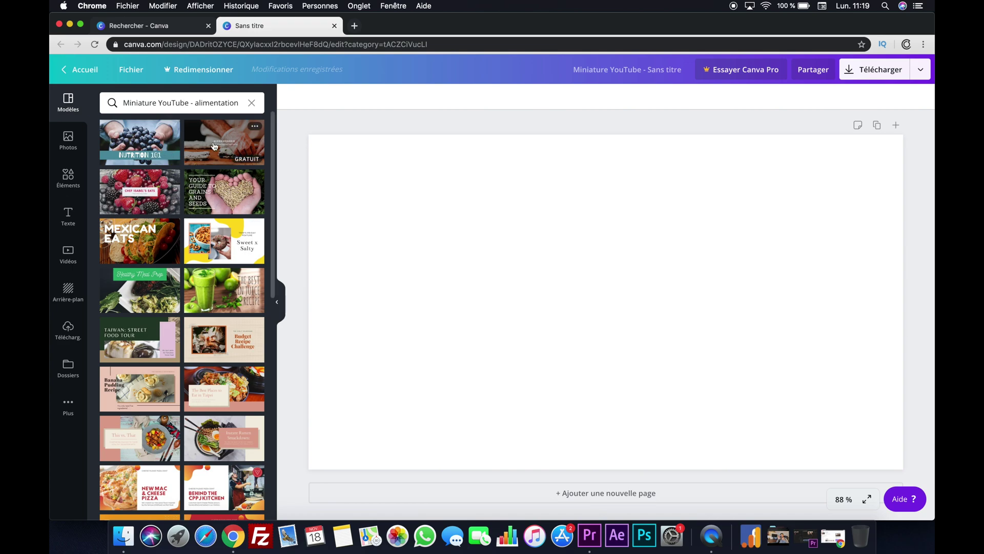
Try the Nipponfoodie, Nutrition 101, The Best Places to Eat in Taipei and This vs. That templates in turn on the page
click(191, 145)
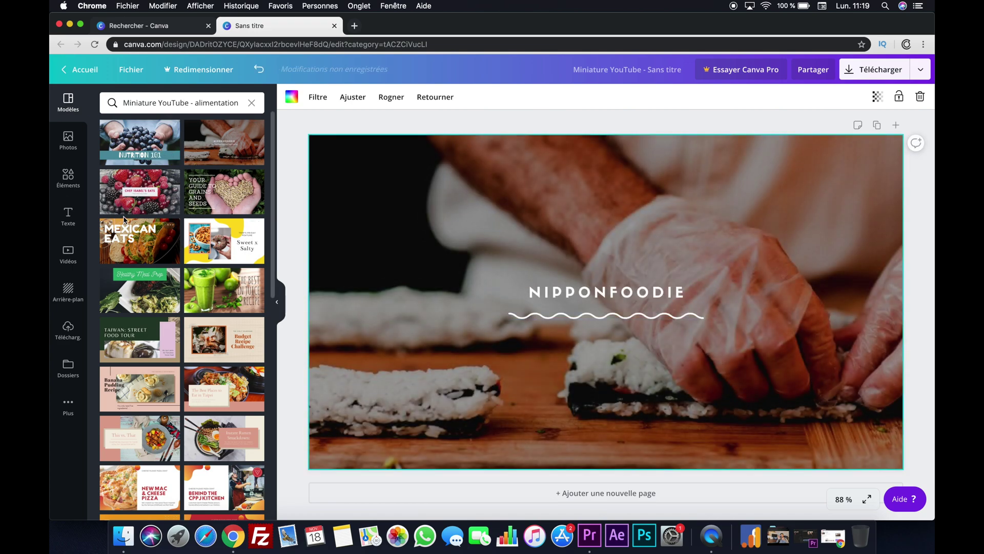
click(138, 152)
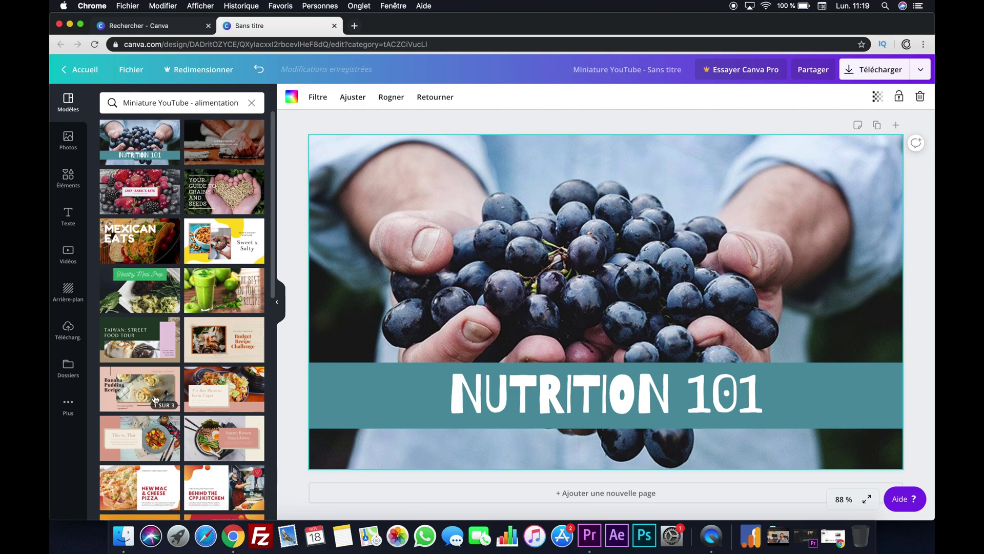
click(214, 398)
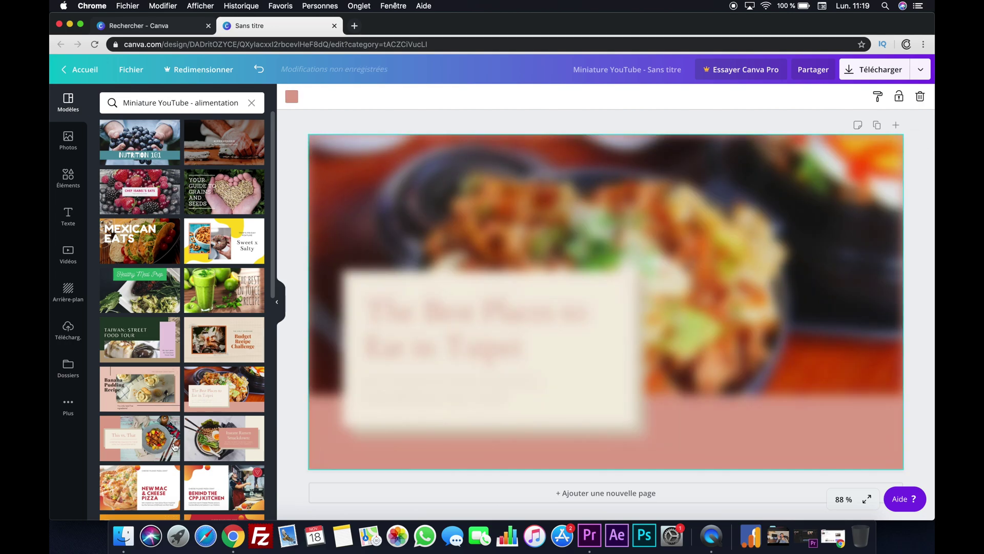
click(160, 437)
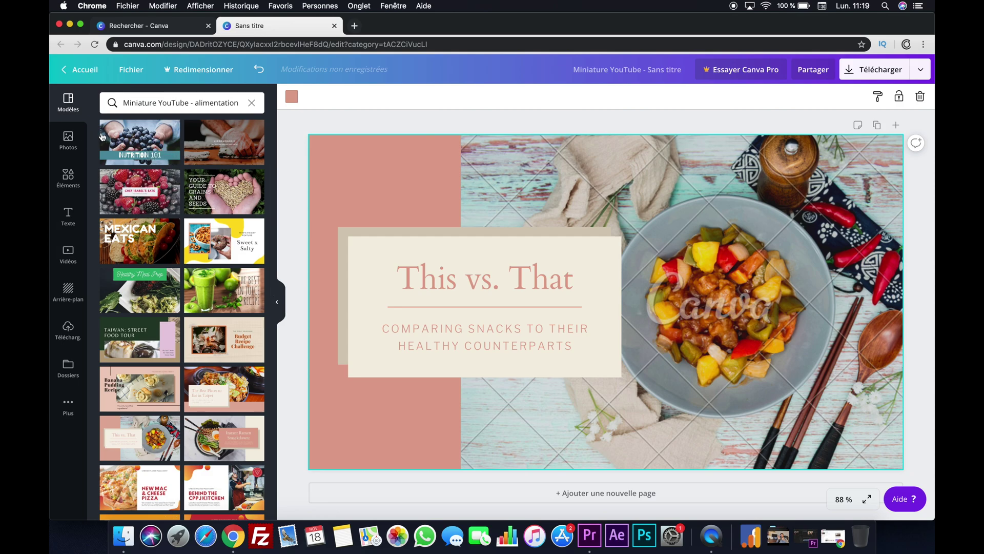
Delete every element of the This vs. That template, including its photo, background, text, beige rectangles and divider line
key(Delete)
click(548, 154)
key(Delete)
click(453, 376)
key(Delete)
click(441, 328)
key(Delete)
click(444, 282)
key(Delete)
click(443, 307)
click(443, 288)
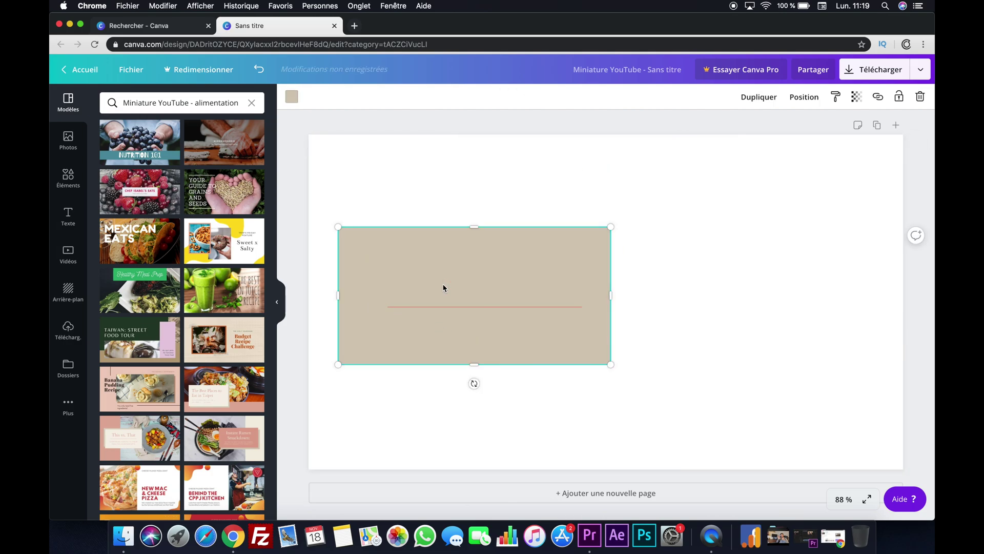
key(Delete)
click(444, 311)
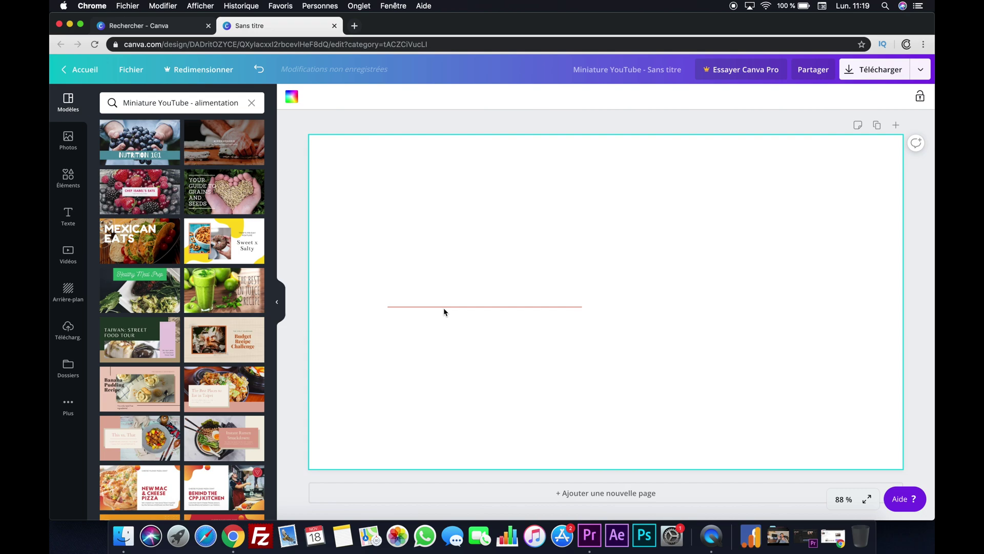
click(444, 306)
key(Delete)
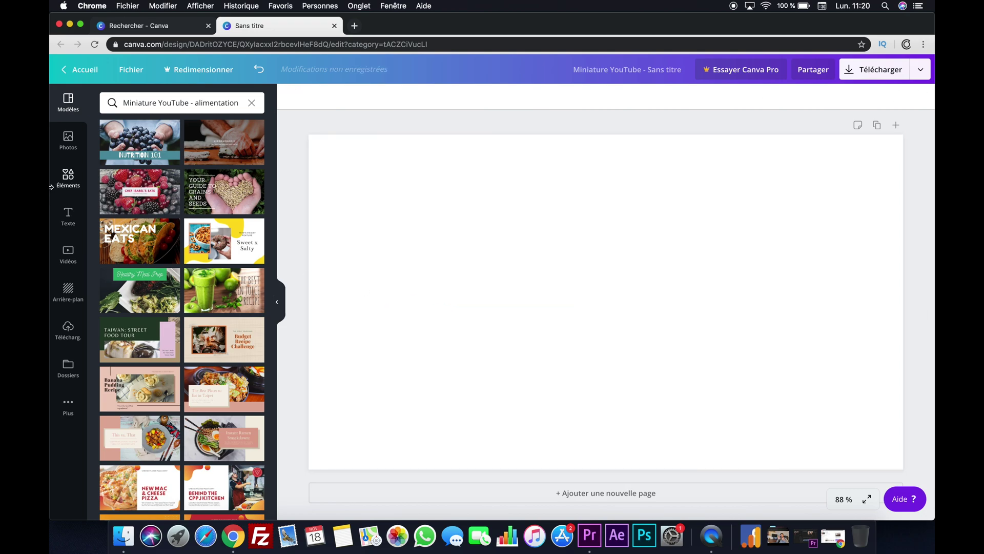
click(68, 141)
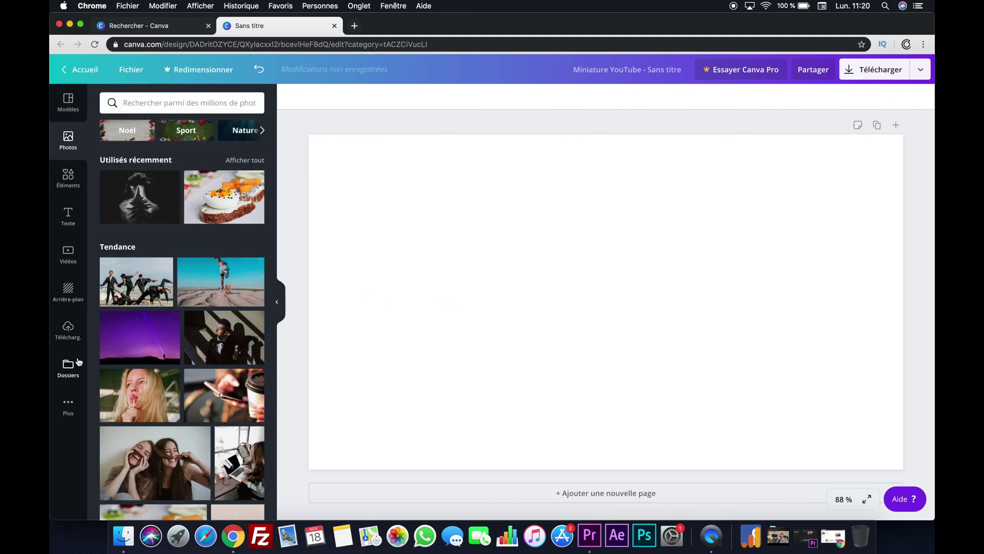
click(69, 345)
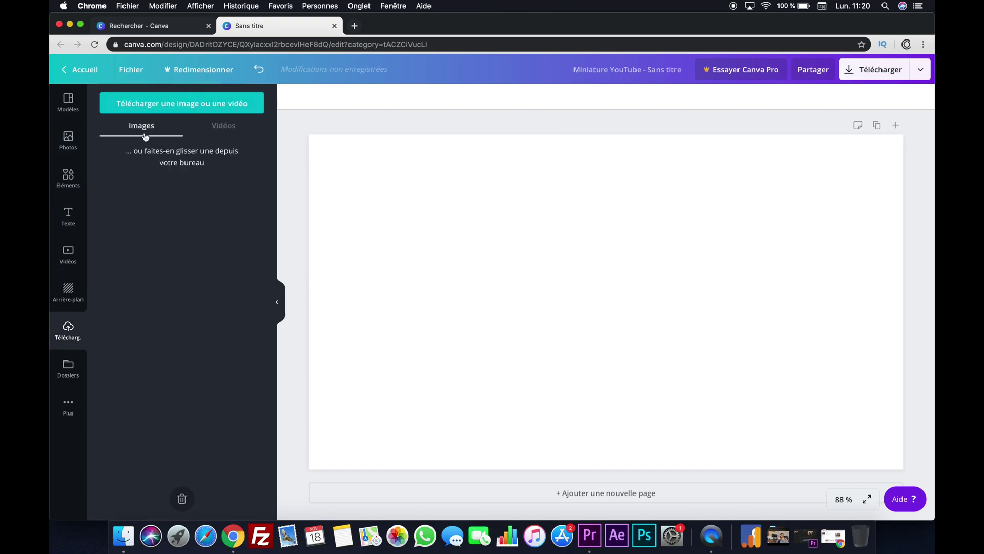
click(224, 135)
click(148, 129)
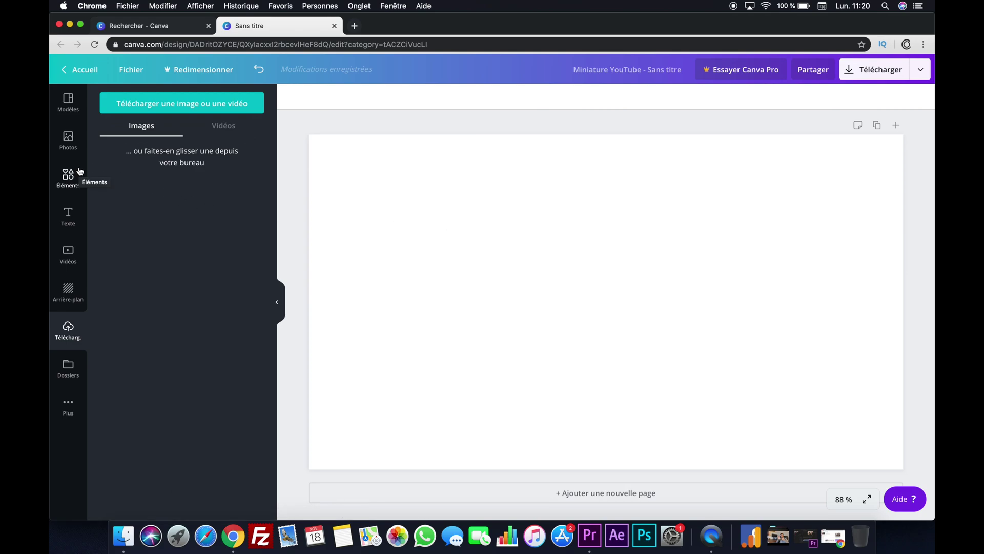
Add the stock photo of the dark red facade with protruding windows and enlarge it to cover the whole page
click(68, 140)
scroll(183, 289, down, 4)
scroll(182, 289, down, 10)
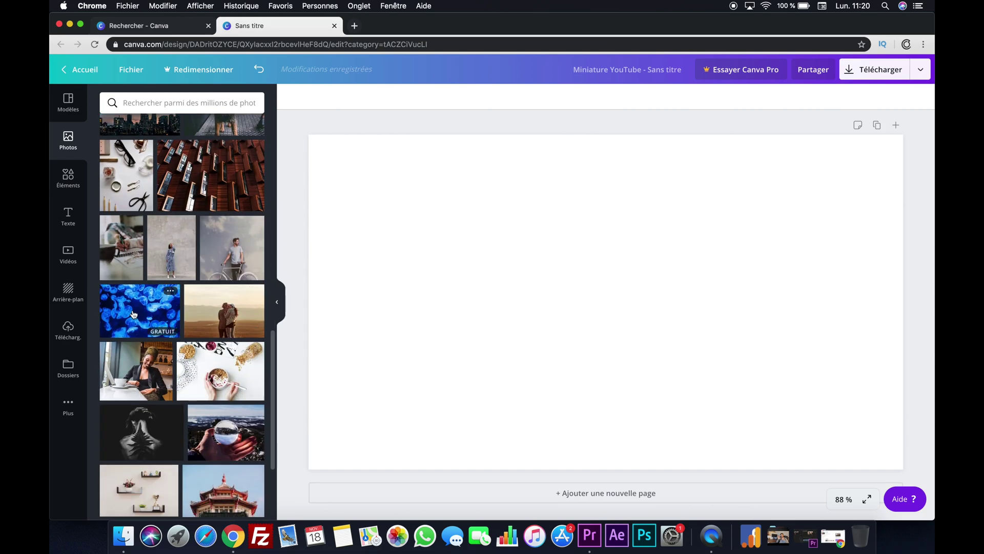
click(208, 178)
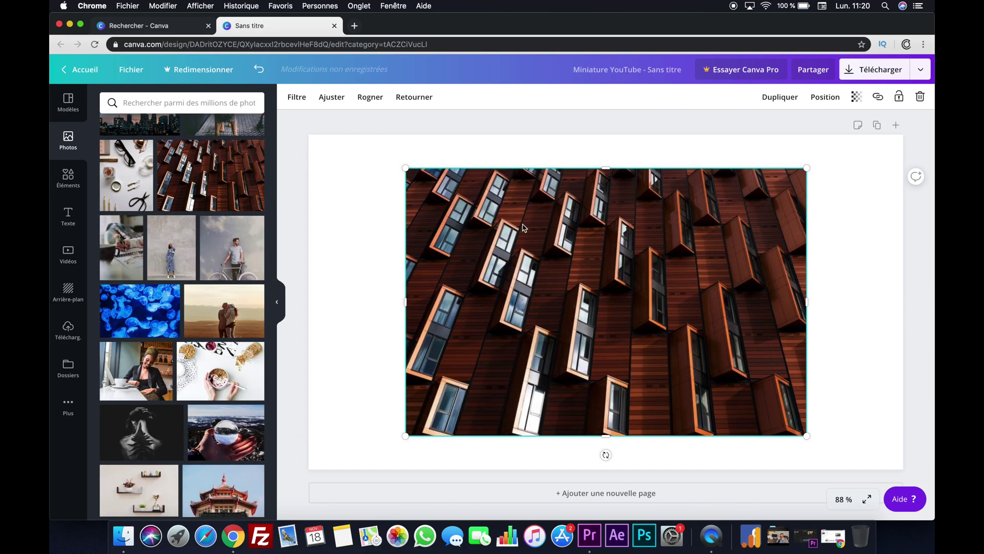
drag(404, 168, 308, 110)
drag(807, 436, 903, 501)
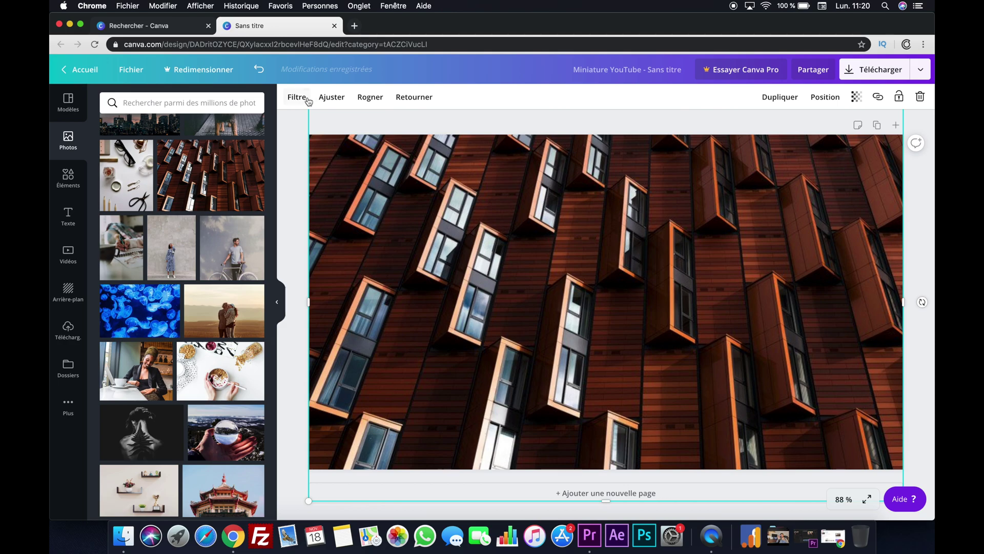
Try placing the red squiggle graphic from the Fonctionnalités elements, shrunk, in the photo's lower-right corner, and undo it
scroll(176, 214, up, 10)
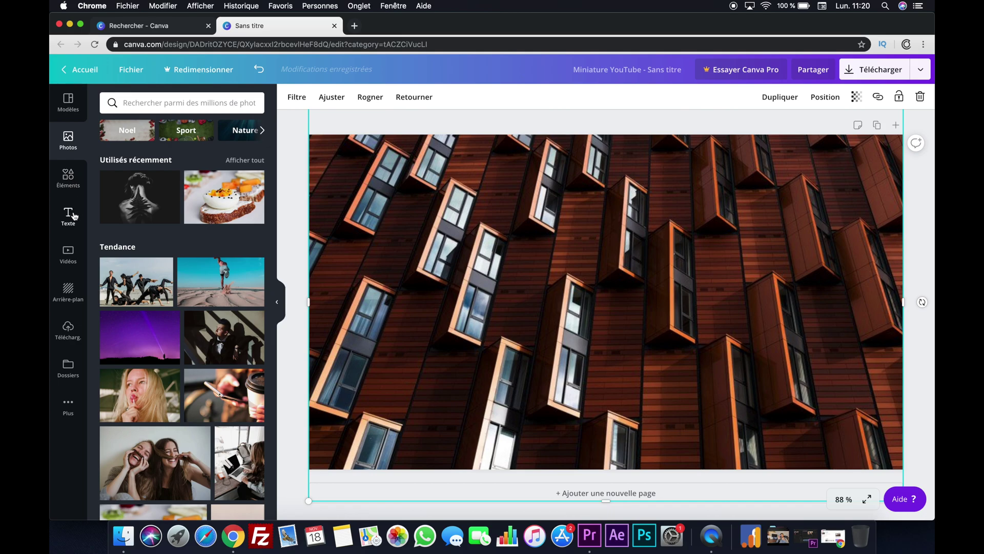
click(68, 180)
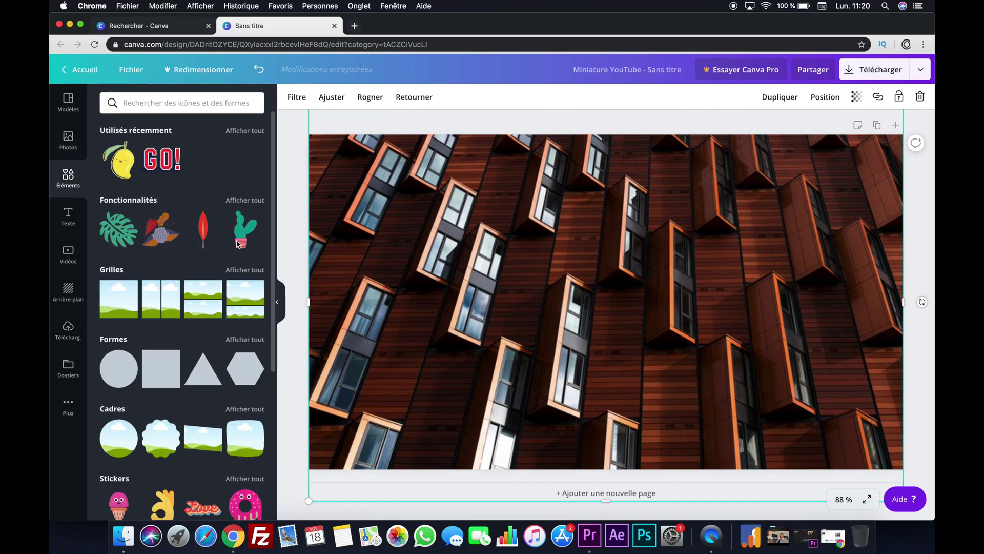
scroll(215, 308, down, 15)
scroll(191, 372, up, 15)
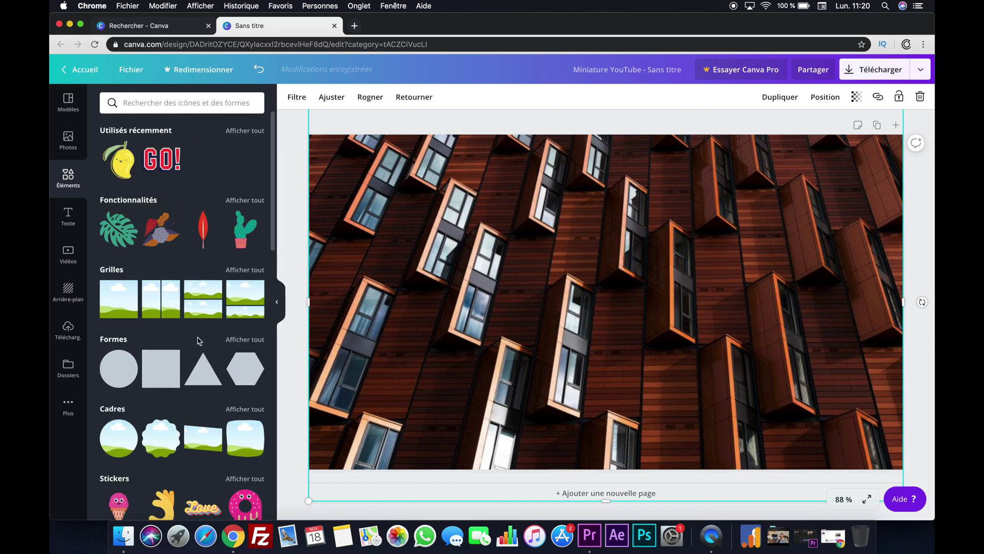
click(245, 200)
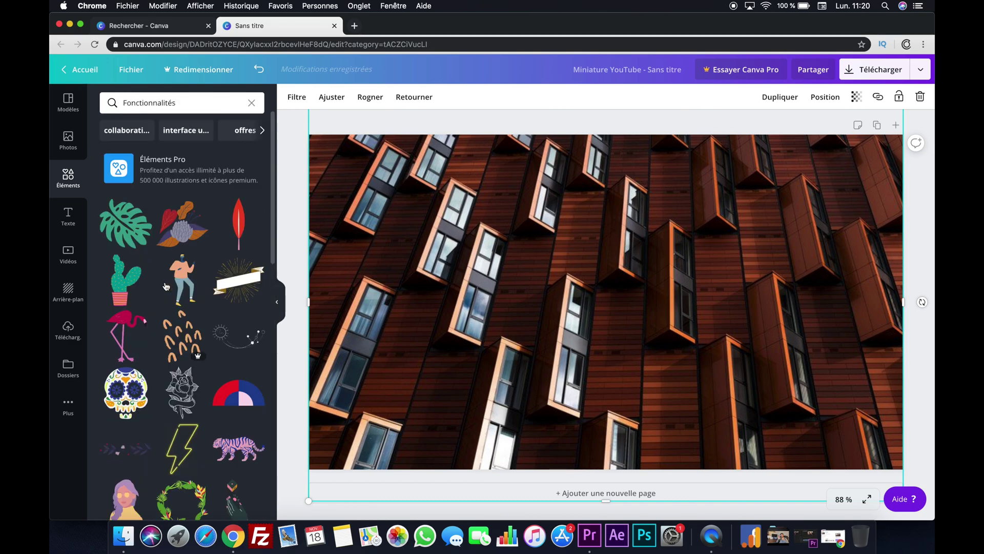
scroll(246, 333, down, 20)
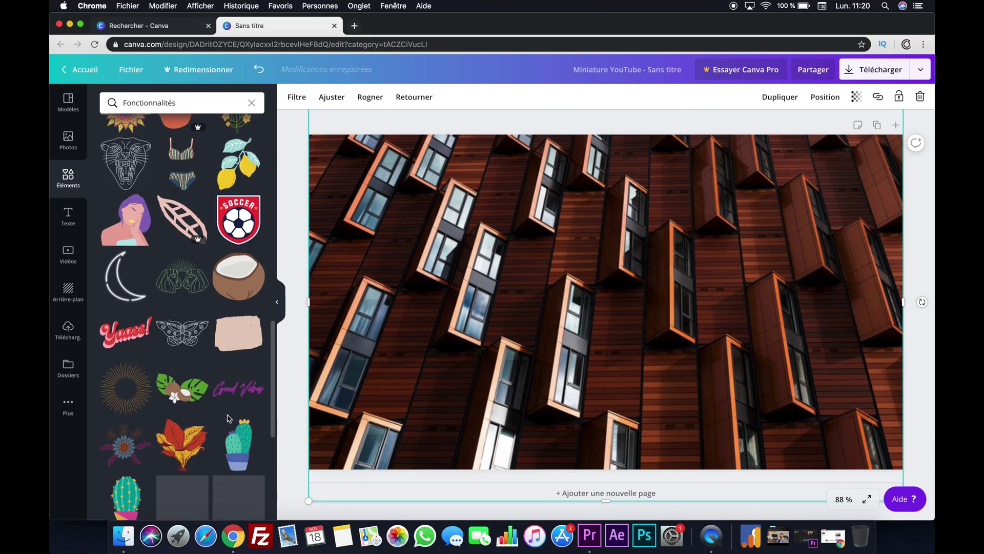
scroll(228, 419, down, 2)
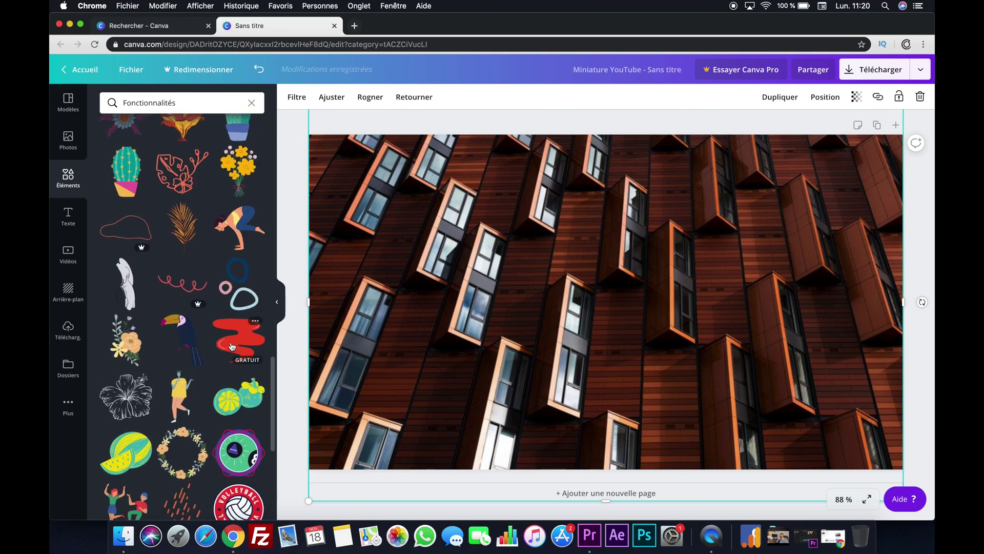
click(232, 348)
drag(587, 270, 688, 257)
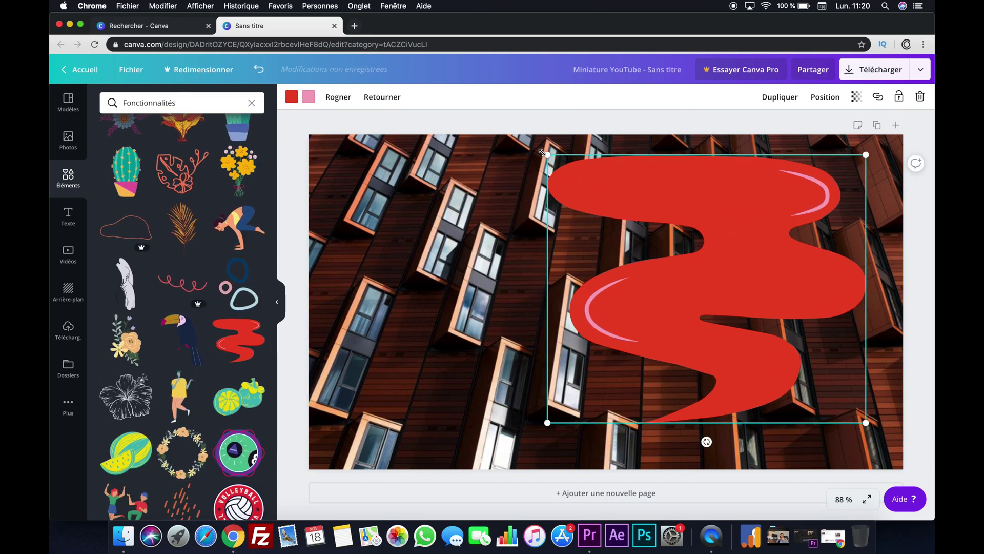
drag(541, 153, 704, 285)
mouse_move(773, 347)
mouse_down()
mouse_move(831, 385)
mouse_move(832, 416)
mouse_up()
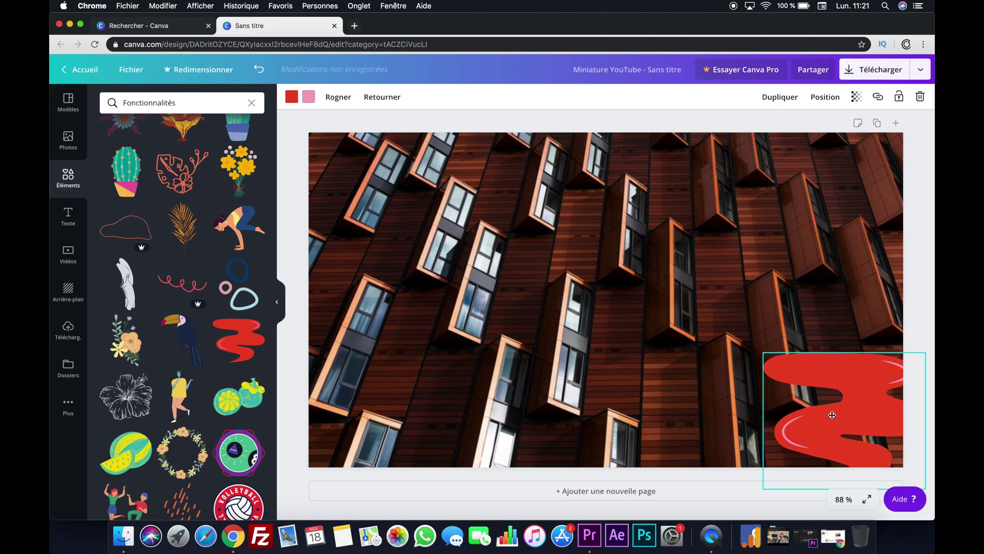
key(super+z)
key(super+z)
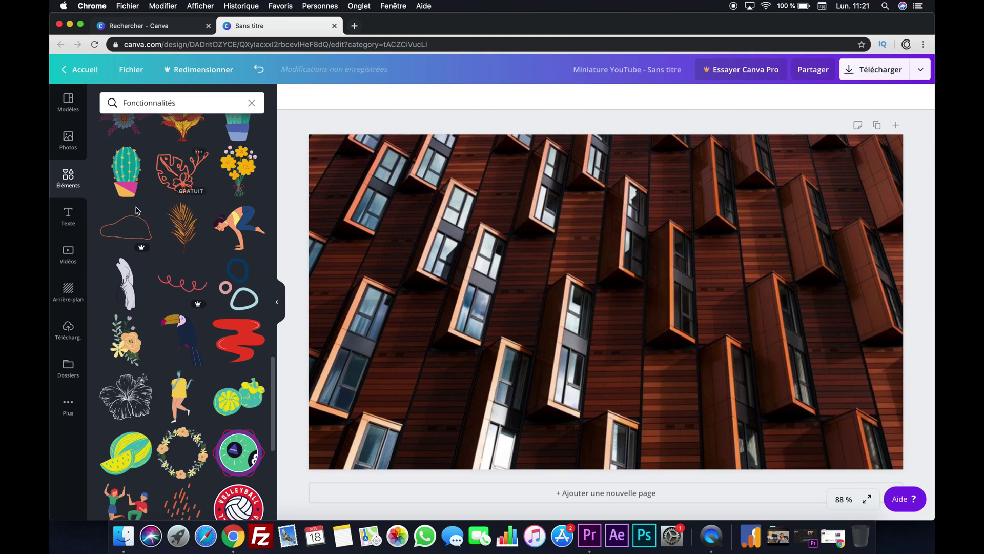
Add the ready-made "Dîner de gala" text combination over the photo
click(68, 215)
scroll(143, 306, down, 5)
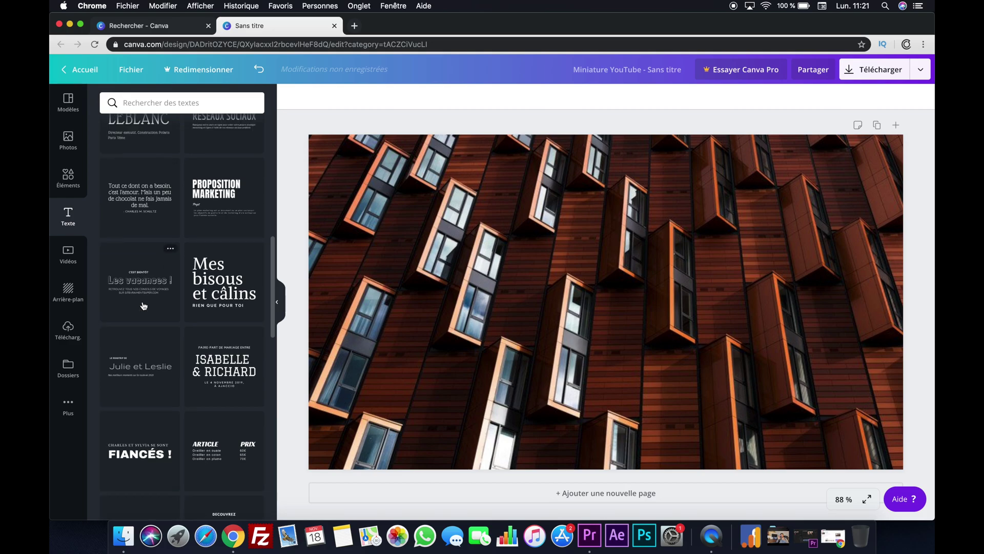
scroll(143, 306, down, 10)
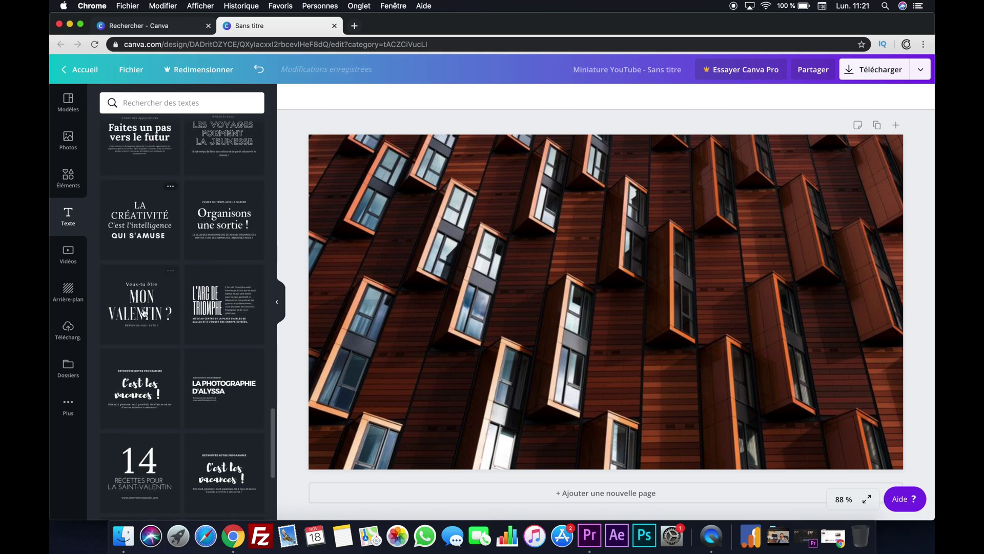
scroll(144, 312, down, 8)
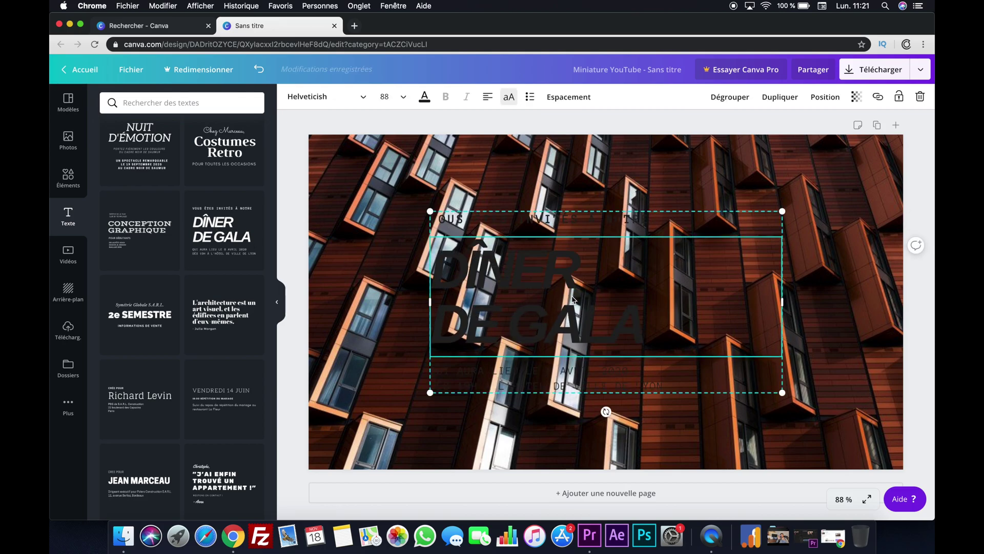
Change the title and both smaller texts of the "Dîner de gala" combination to white
double_click(514, 282)
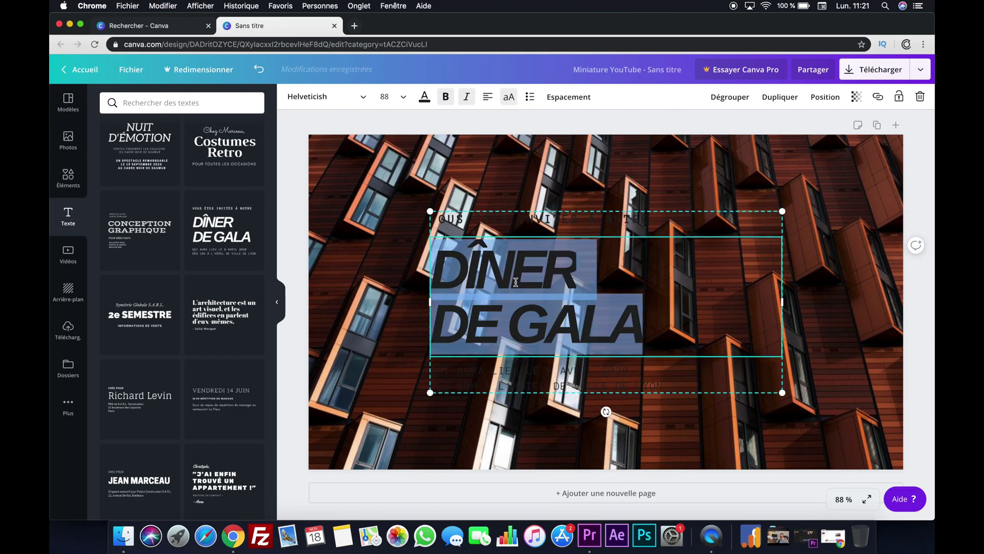
click(424, 97)
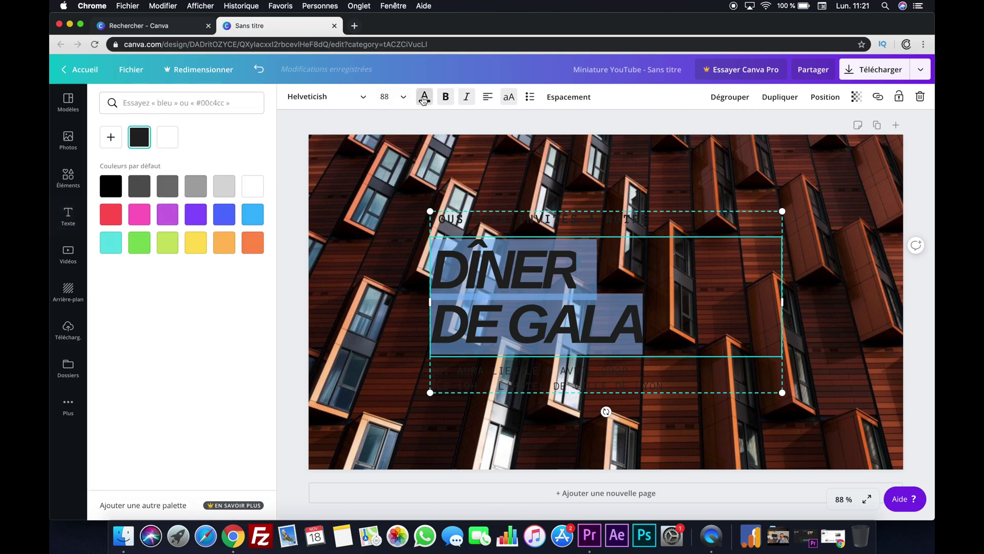
click(253, 184)
double_click(538, 219)
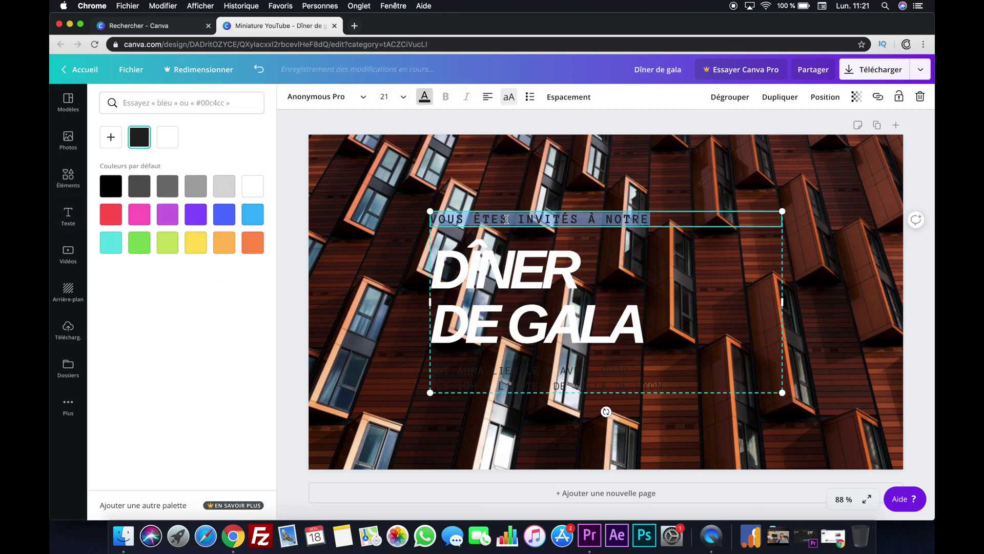
click(244, 190)
click(500, 380)
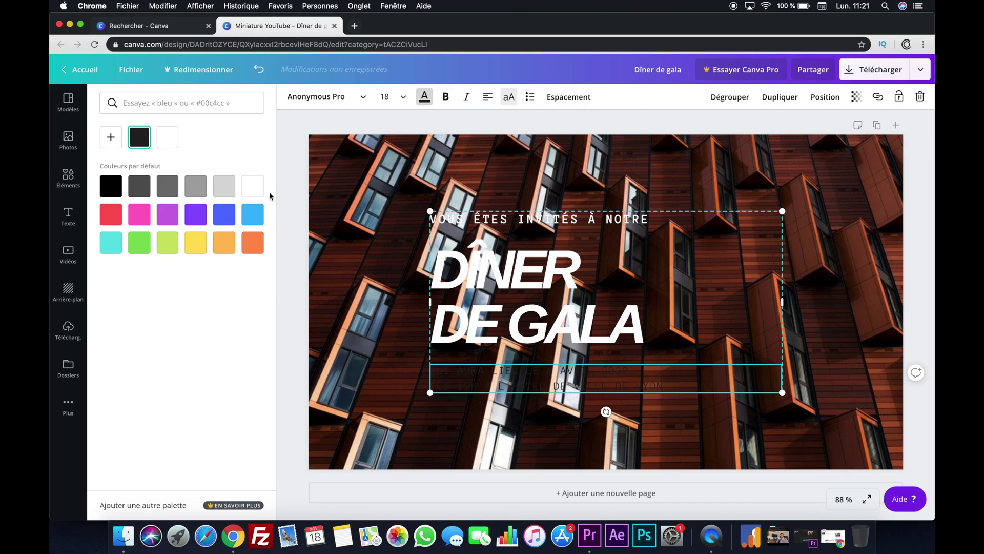
click(253, 185)
Move the text group towards the left side of the photo and delete the small texts above and below the title
drag(682, 339, 594, 342)
click(523, 332)
click(467, 223)
key(Delete)
click(446, 388)
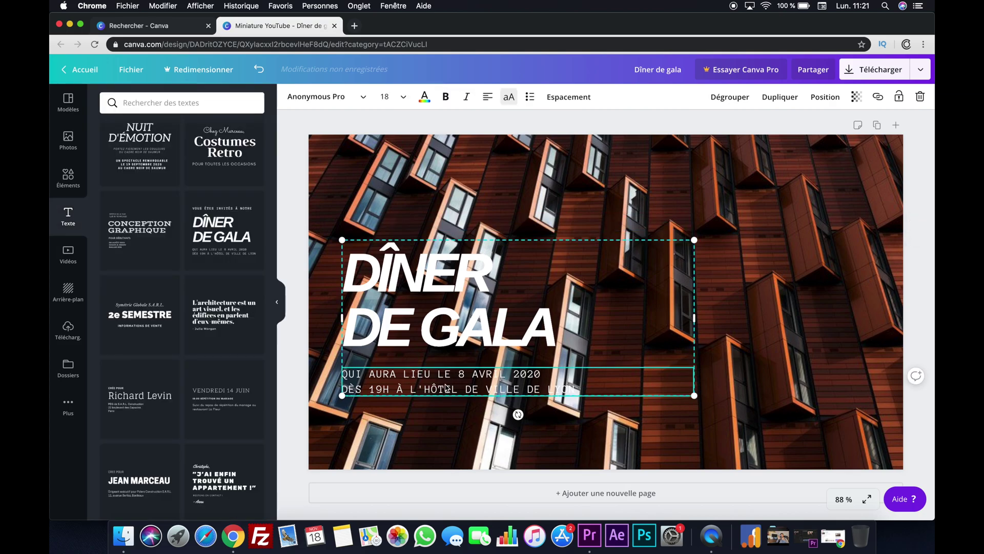
key(Delete)
Set the "DÎNER DE GALA" title's font size to 100 and its letter spacing to 158
double_click(435, 333)
key(super+a)
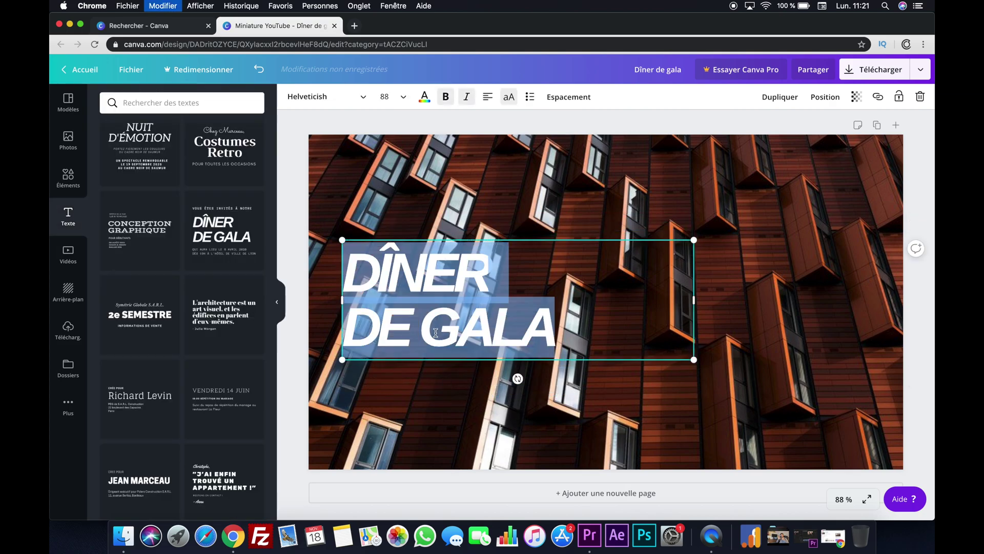
click(395, 97)
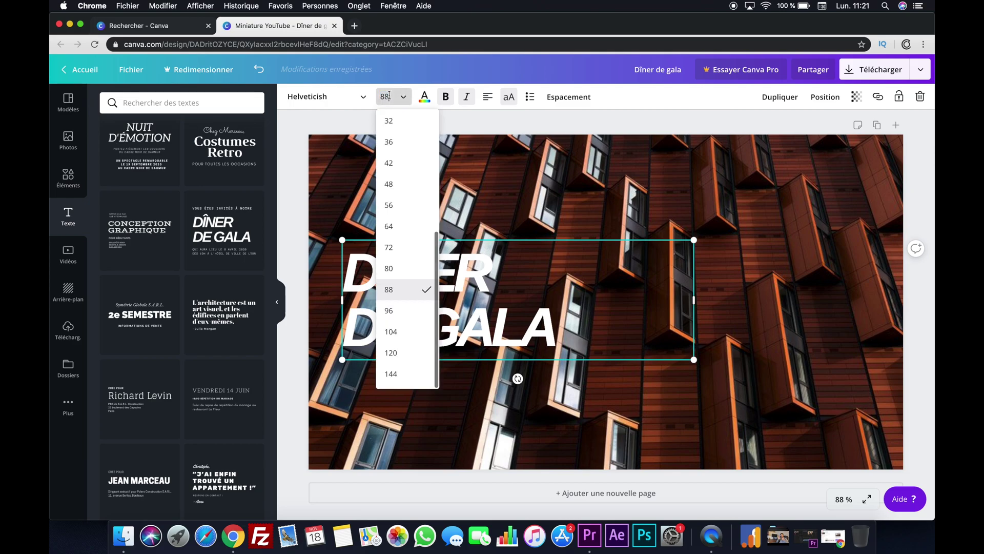
text(100)
key(Return)
click(569, 97)
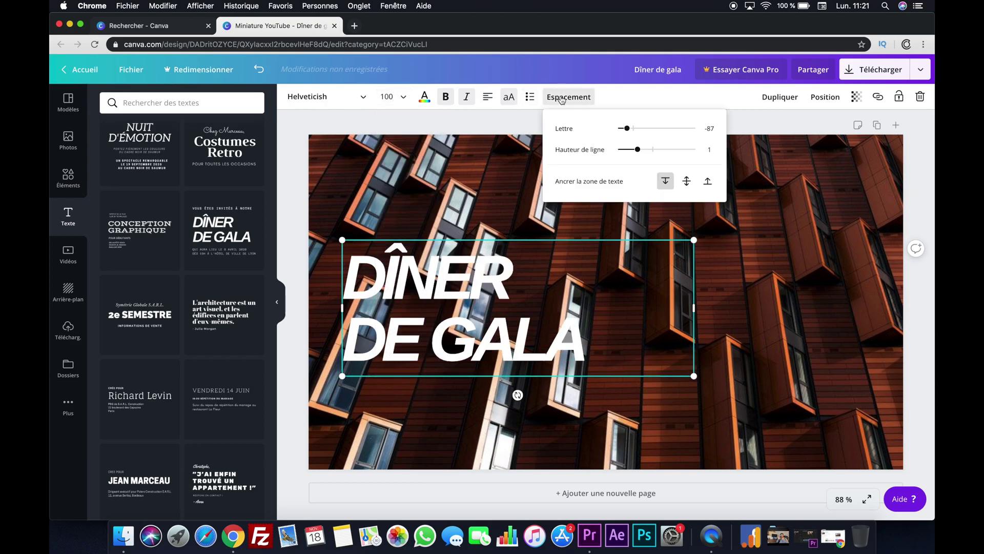
drag(634, 129, 647, 133)
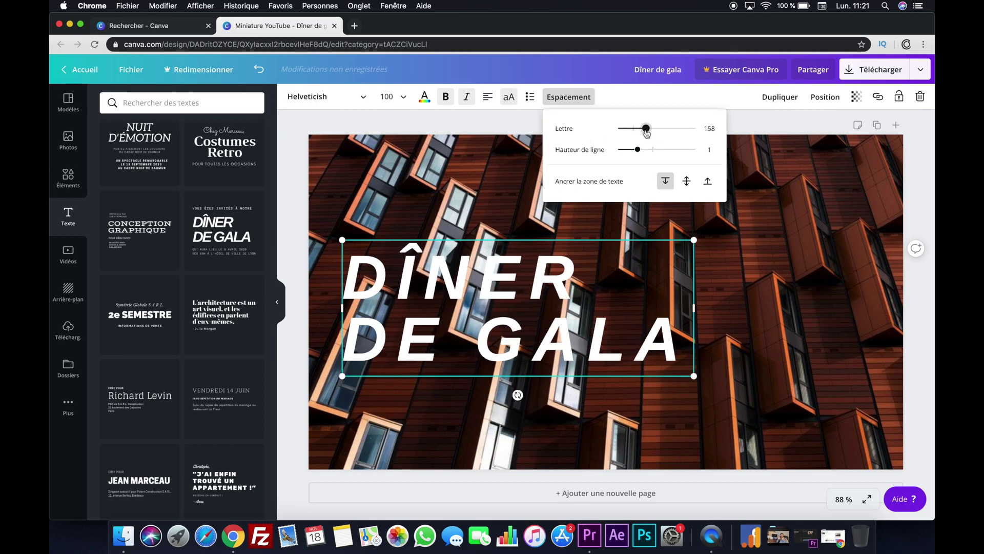
Widen the title's text box almost to the photo's right edge, with line height 1.4 and font size 150
drag(698, 309, 881, 309)
click(562, 97)
drag(642, 152, 654, 152)
click(398, 100)
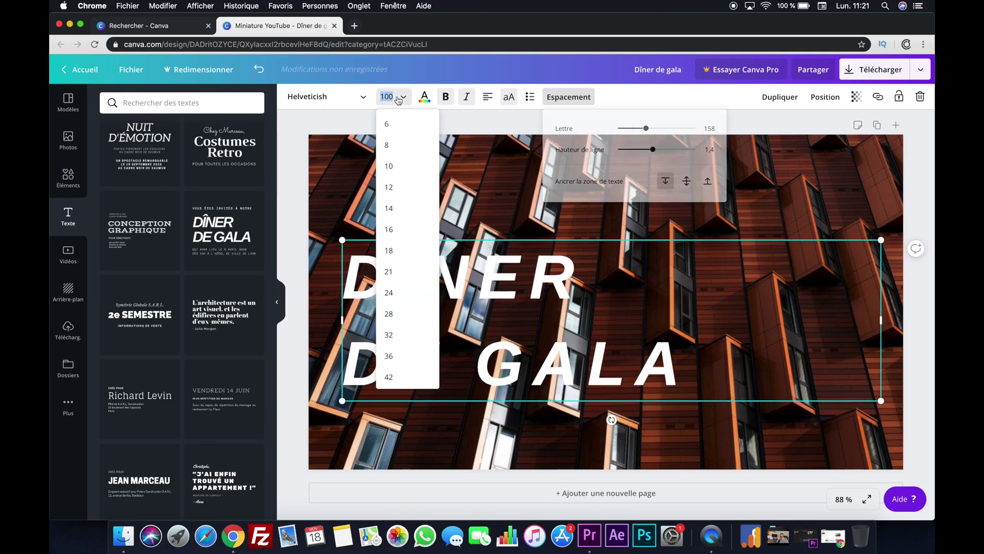
key(Return)
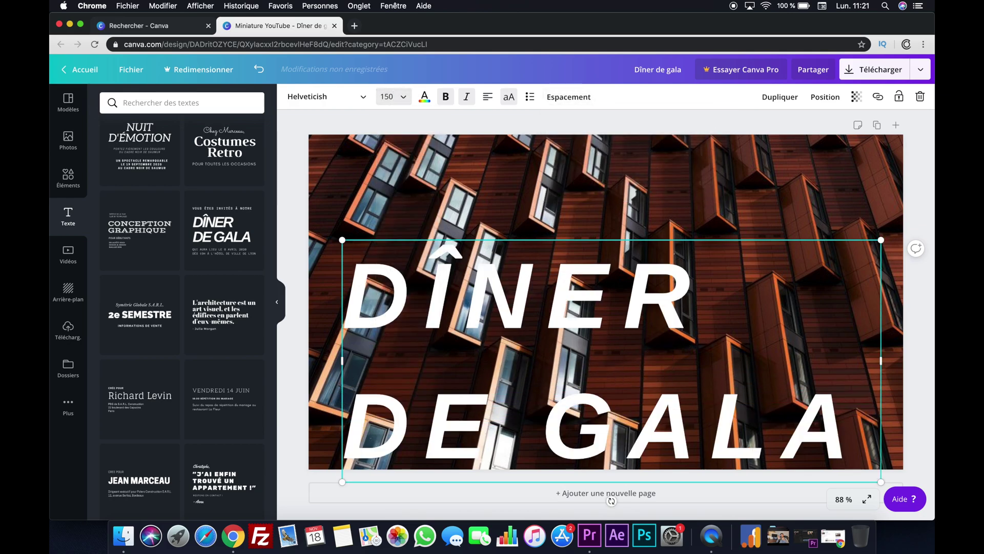
Tighten the title's spacing so its two lines sit closer together, and move the title up to the photo's middle
click(587, 99)
drag(645, 129, 627, 157)
click(526, 276)
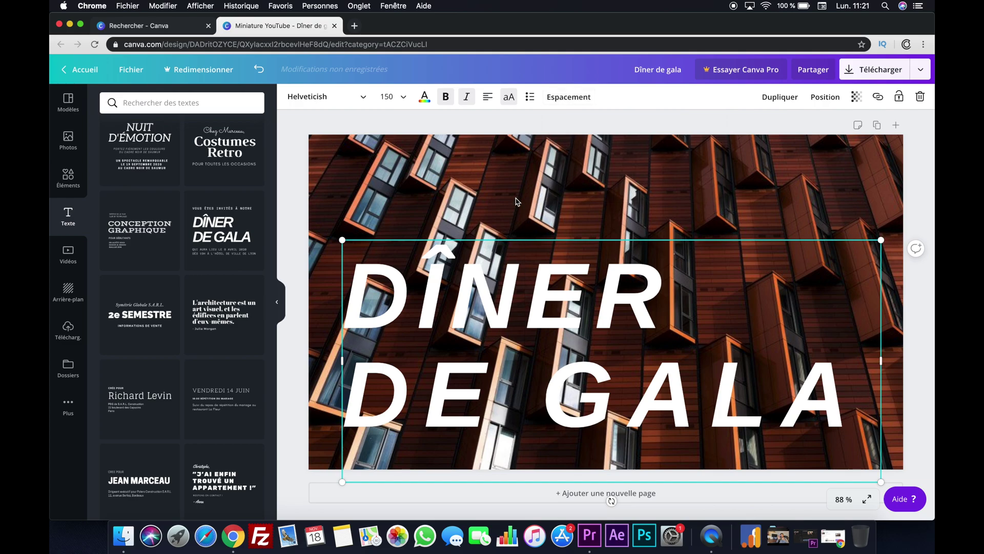
drag(515, 306, 516, 249)
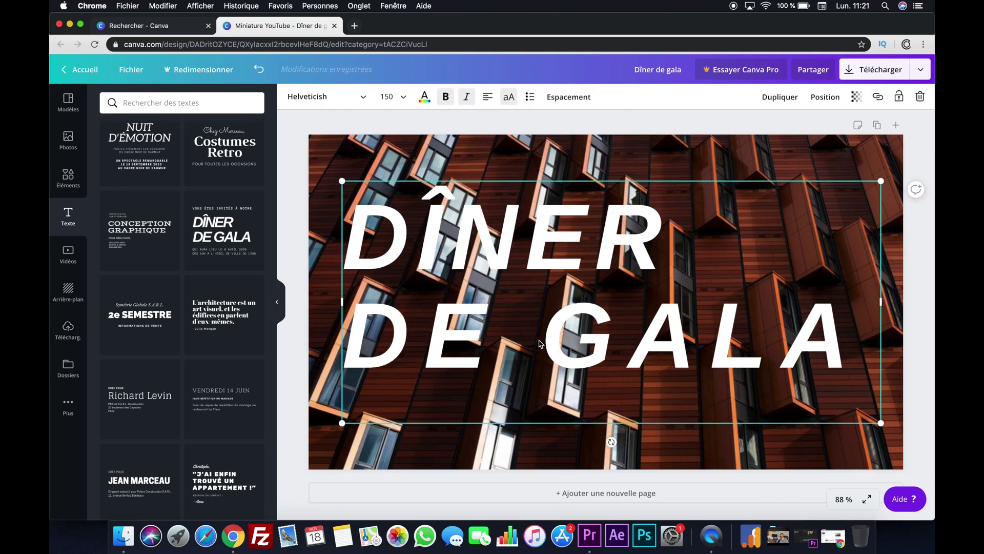
Try red, light blue, purple and turquoise on the whole title text and settle on the default bright green
triple_click(551, 253)
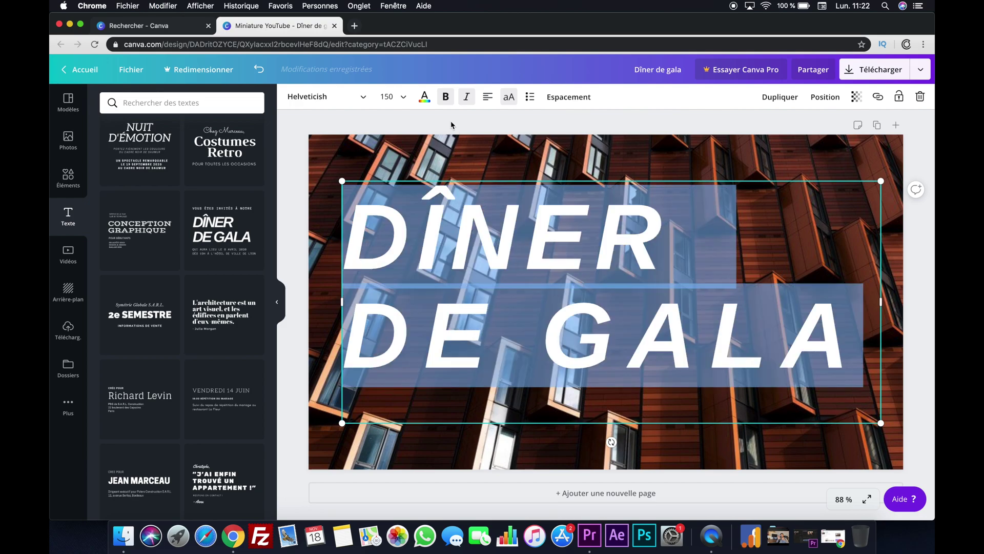
click(426, 96)
click(111, 214)
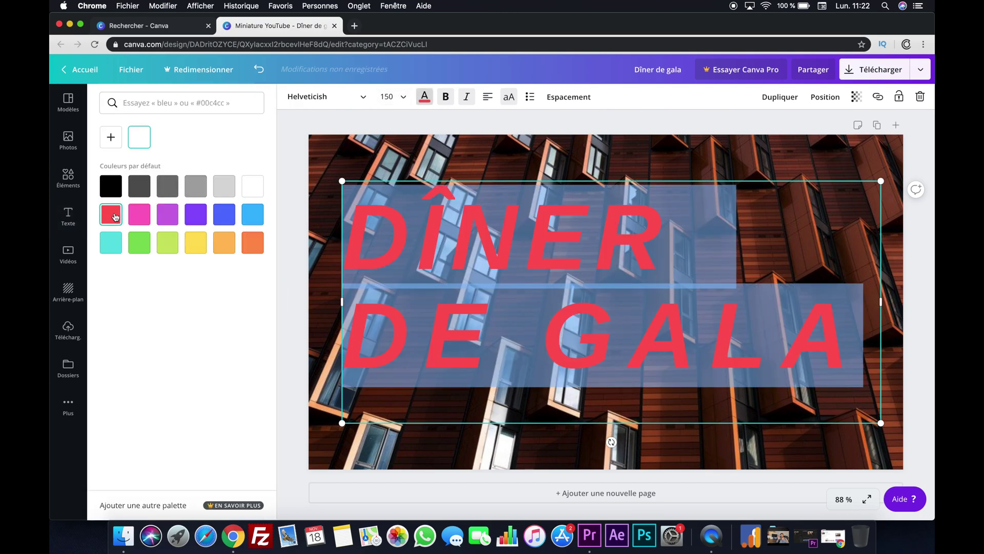
click(664, 422)
triple_click(517, 309)
click(136, 247)
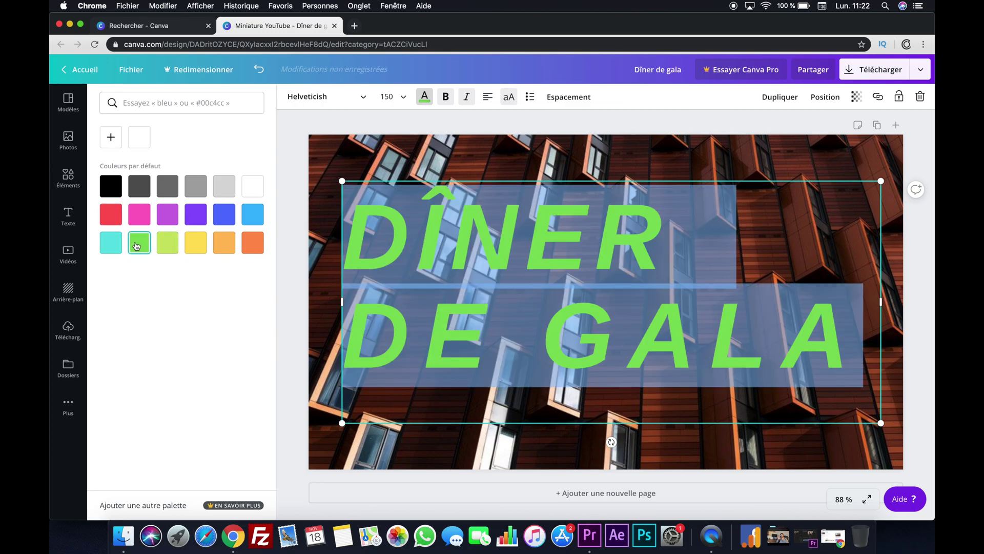
click(262, 212)
click(195, 214)
click(113, 250)
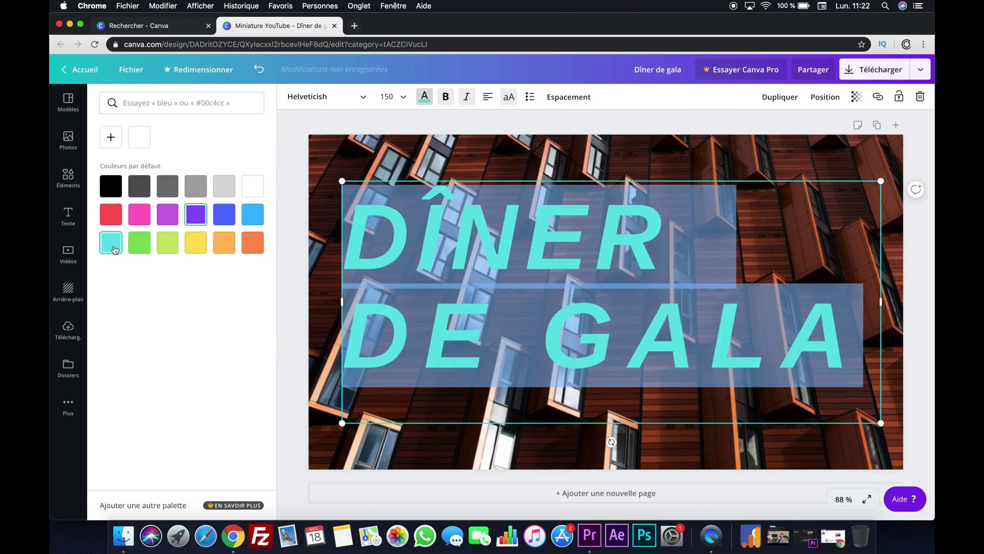
click(141, 241)
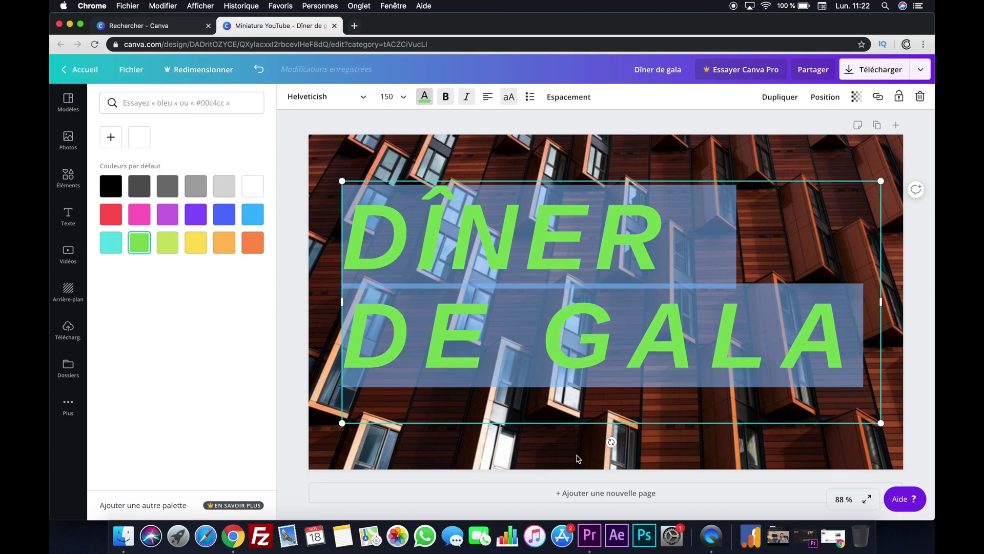
Try several filters on the background photo, such as Selfie, Cali and Dalliance, with Dalliance at a higher intensity
click(578, 459)
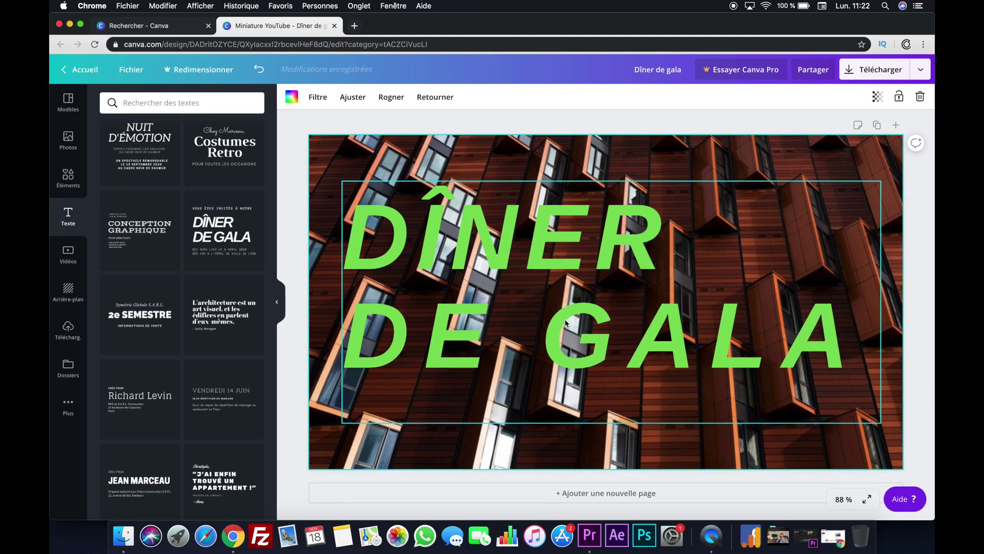
click(292, 97)
click(315, 98)
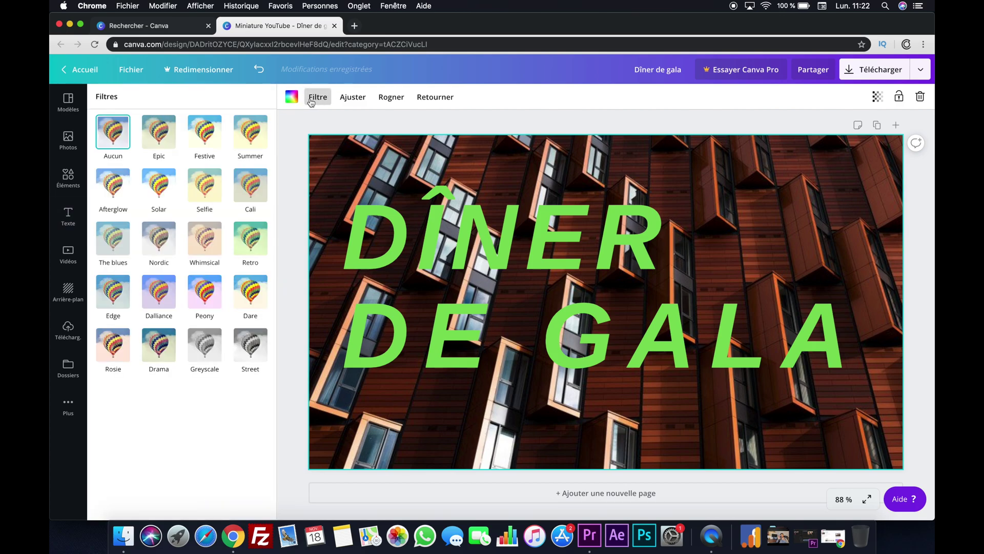
click(159, 344)
click(212, 183)
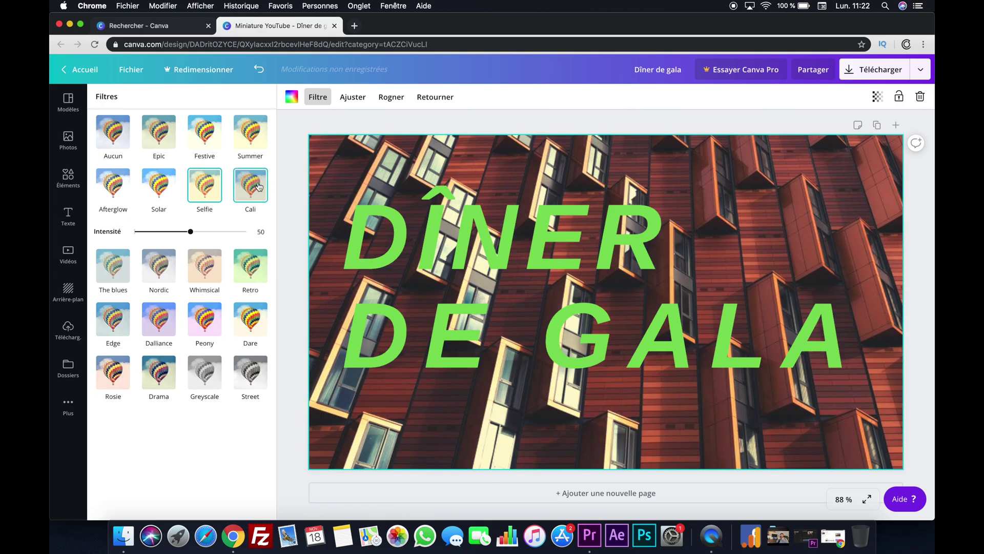
click(259, 254)
click(196, 267)
click(144, 251)
click(101, 250)
click(150, 241)
click(159, 319)
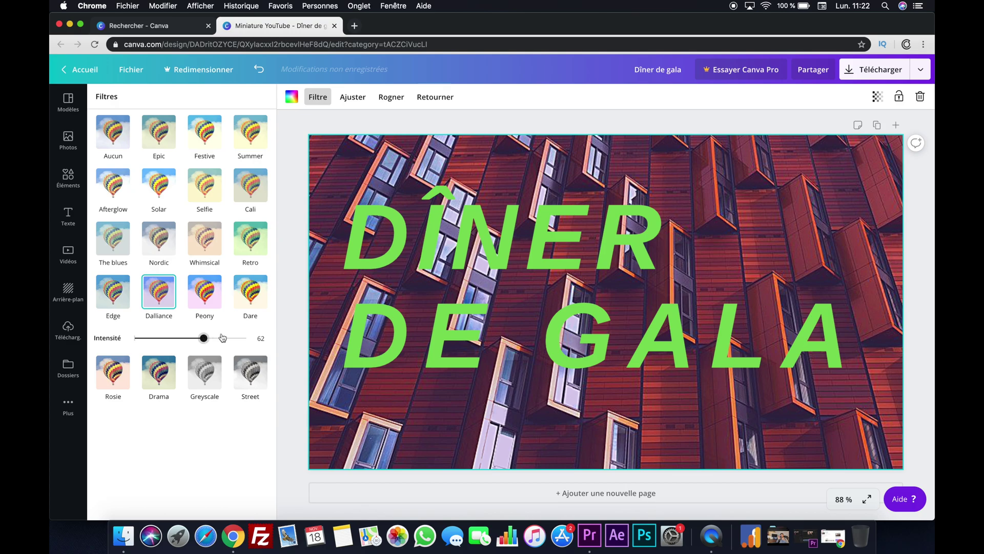
click(246, 338)
Compare the Solar, Selfie and Cali filters on the background photo and apply Nordic
click(154, 176)
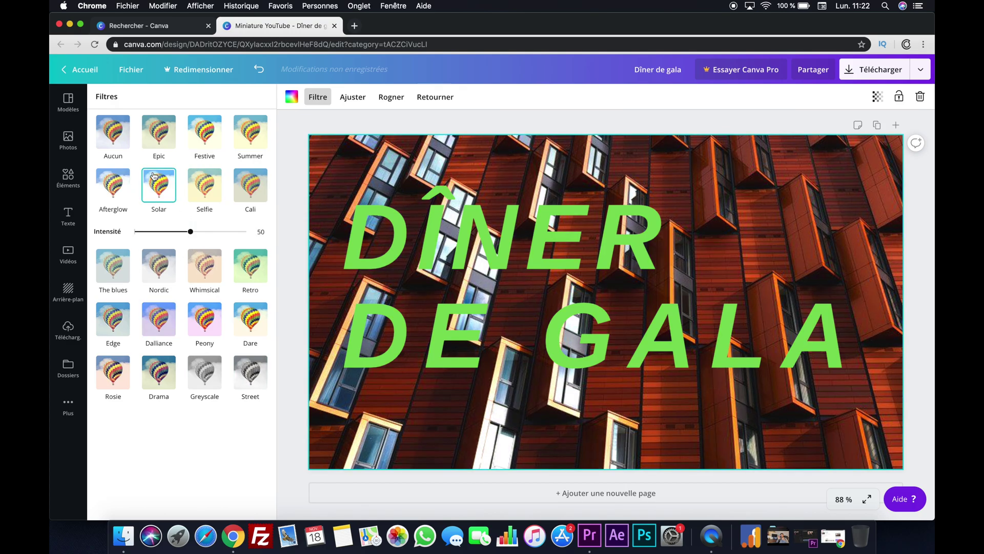
click(195, 178)
click(245, 186)
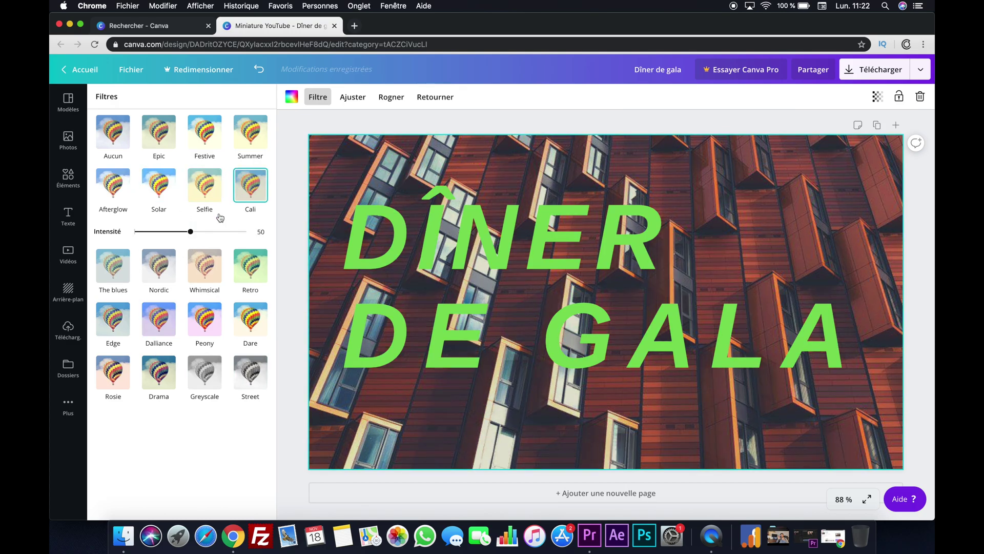
click(174, 270)
click(429, 235)
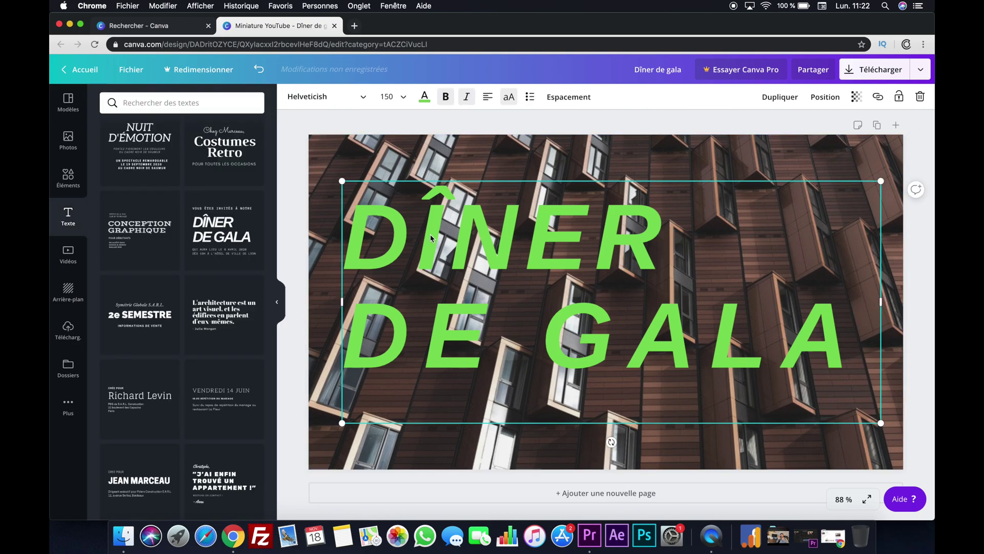
click(68, 292)
scroll(148, 359, down, 10)
scroll(148, 390, down, 15)
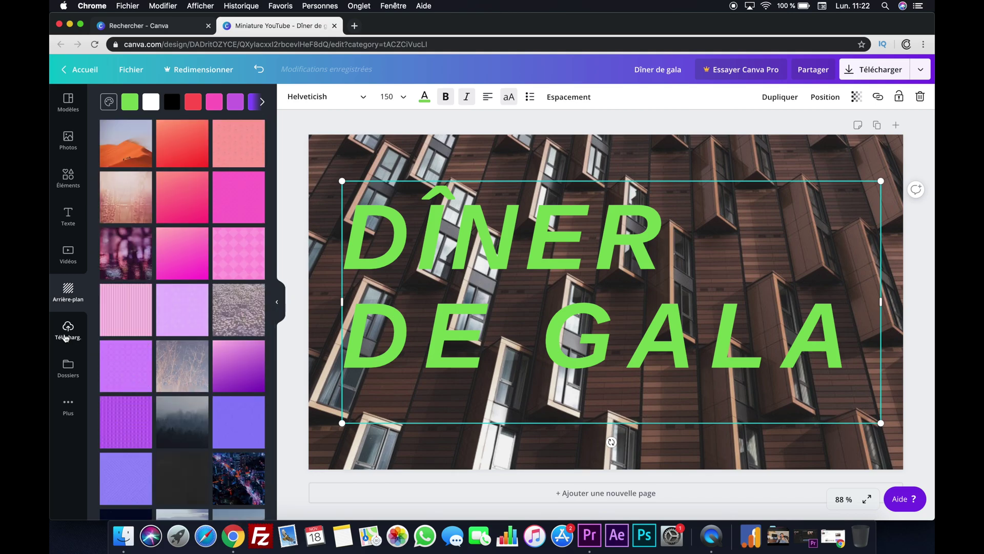
Add the "Yaass!" graphic from the Fonctionnalités elements, shrink it and place it over the title's lower part
click(82, 183)
scroll(160, 193, up, 5)
scroll(160, 193, up, 1)
drag(124, 204, 388, 164)
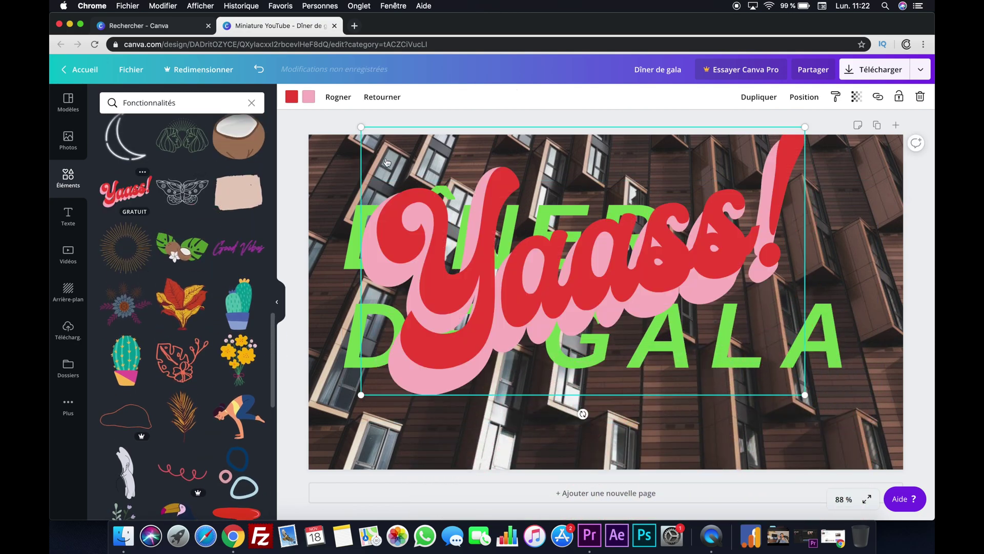
drag(360, 125, 465, 190)
drag(528, 307, 510, 355)
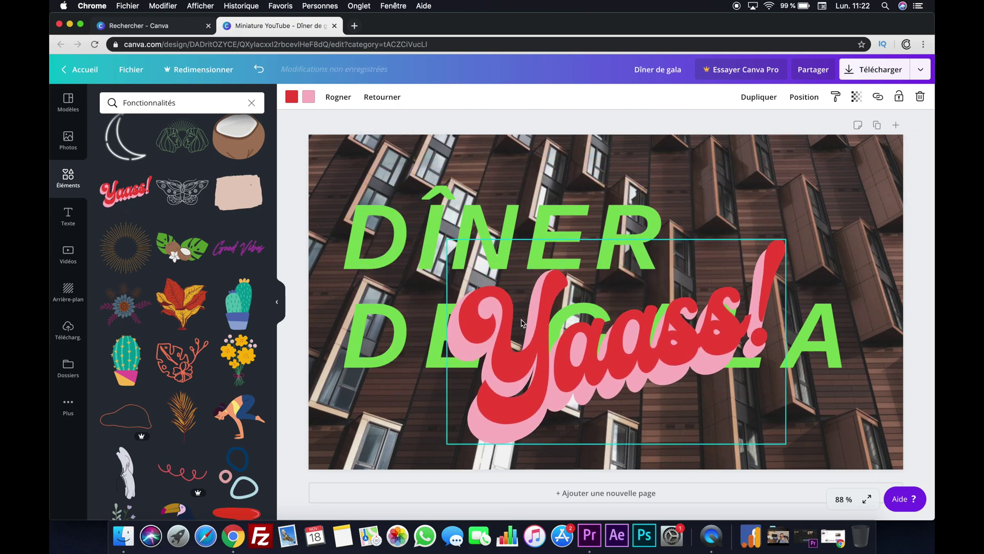
Recolour the "Yaass!" lettering green and its shadow white, and shrink the graphic into the photo's upper-right corner
click(291, 97)
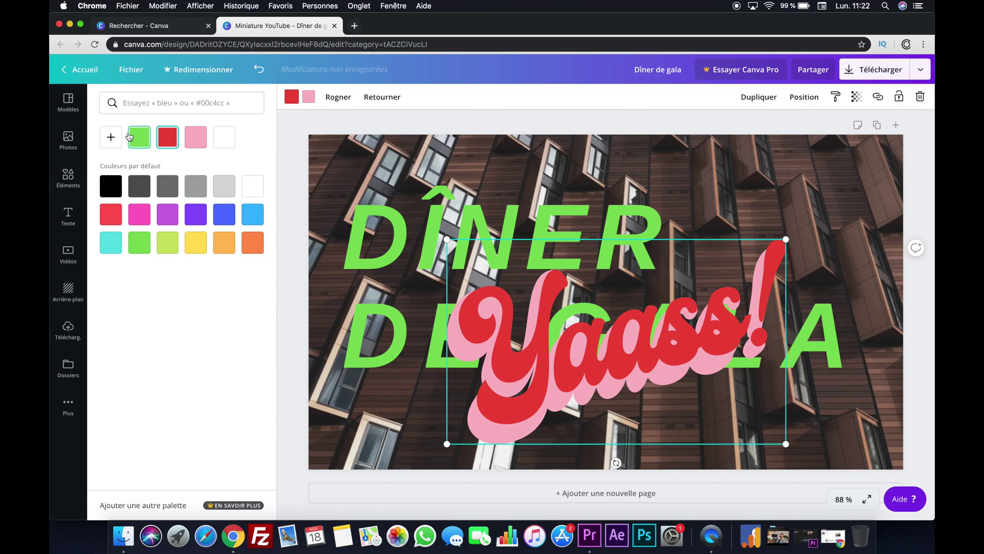
click(139, 137)
click(309, 101)
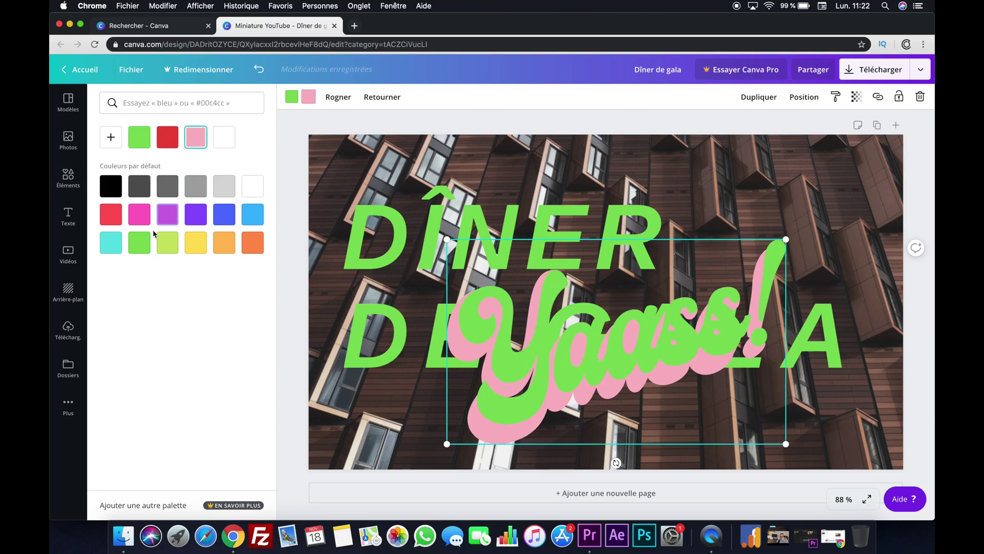
click(169, 241)
click(245, 194)
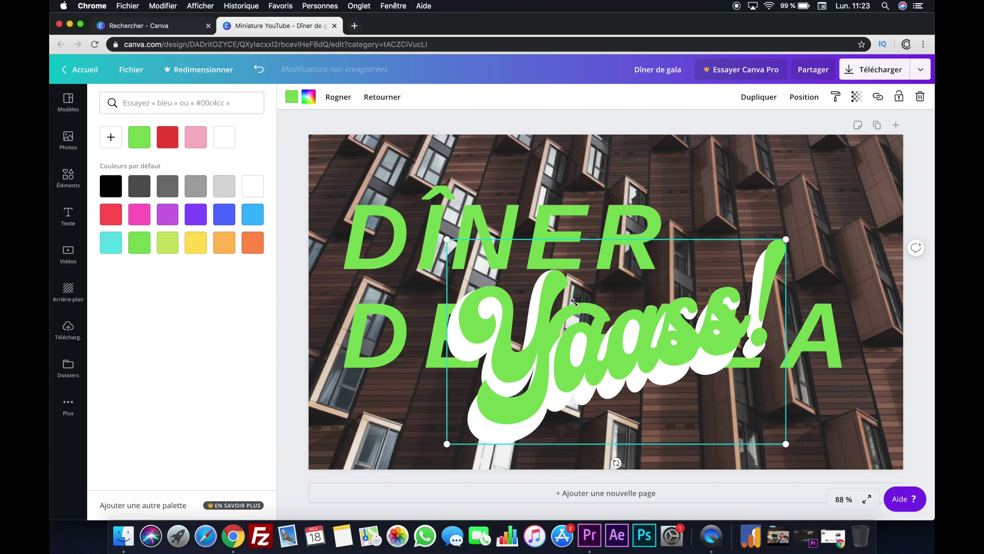
drag(567, 297, 612, 346)
drag(704, 388, 800, 194)
Replace the title text with "10 CONSEILS", putting "10" on the first line and "CONSEILS" on the second
click(490, 203)
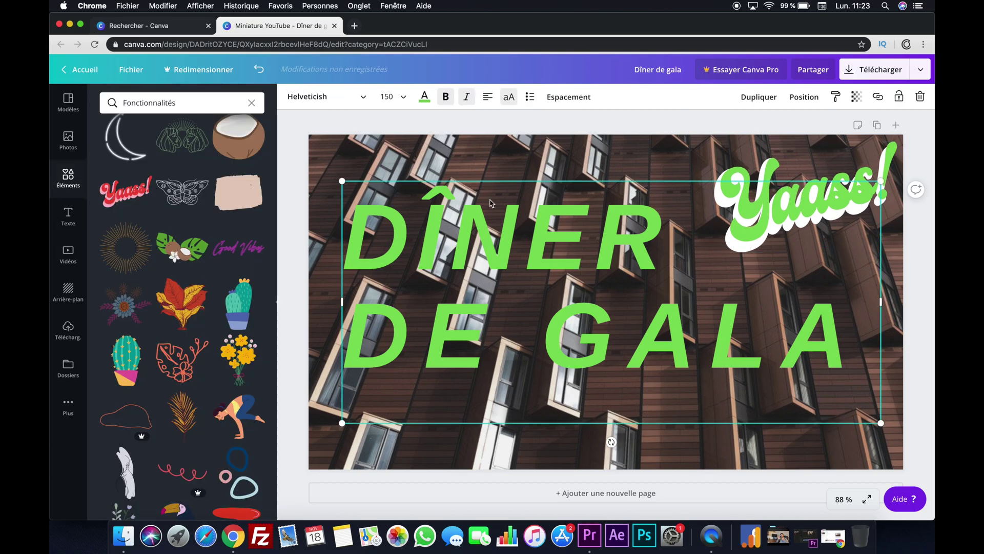
double_click(490, 208)
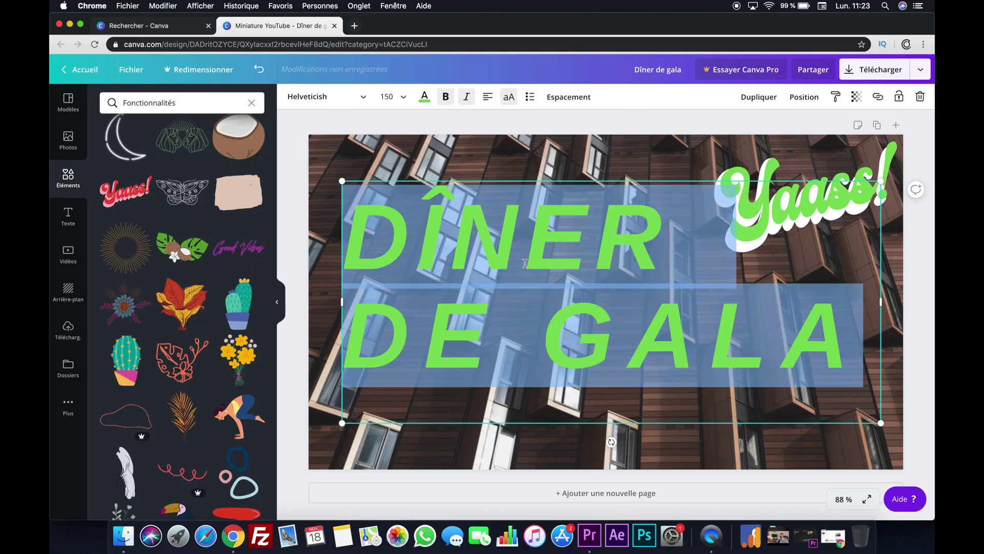
text(10 CONSE)
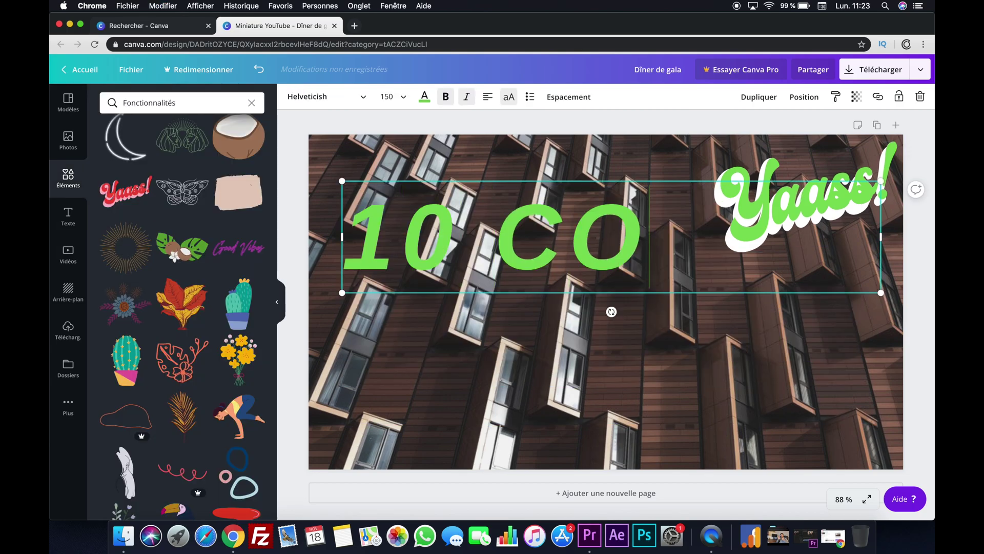
key(BackSpace)
key(BackSpace)
key(BackSpace)
key(BackSpace)
key(BackSpace)
key(BackSpace)
key(Return)
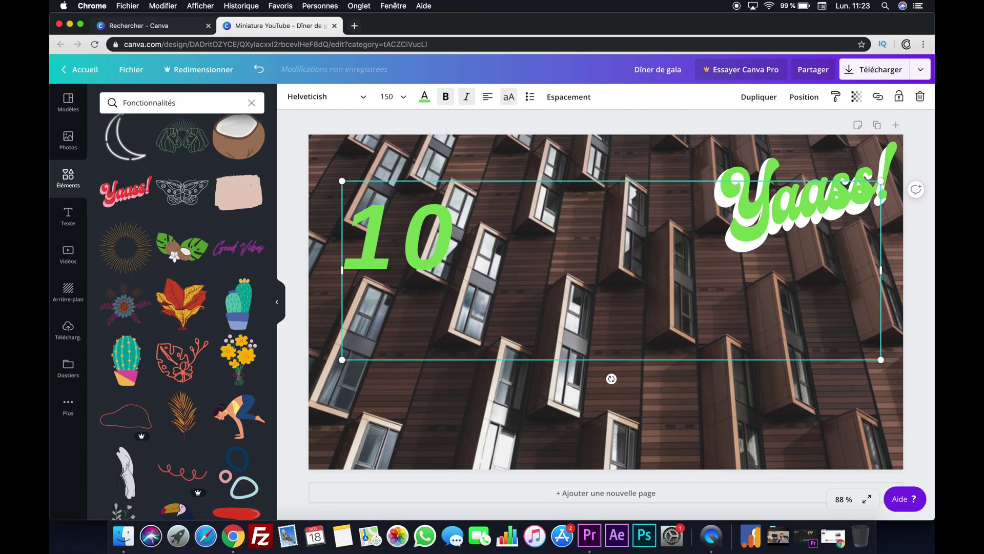
text(CONE)
key(BackSpace)
text(SEILS)
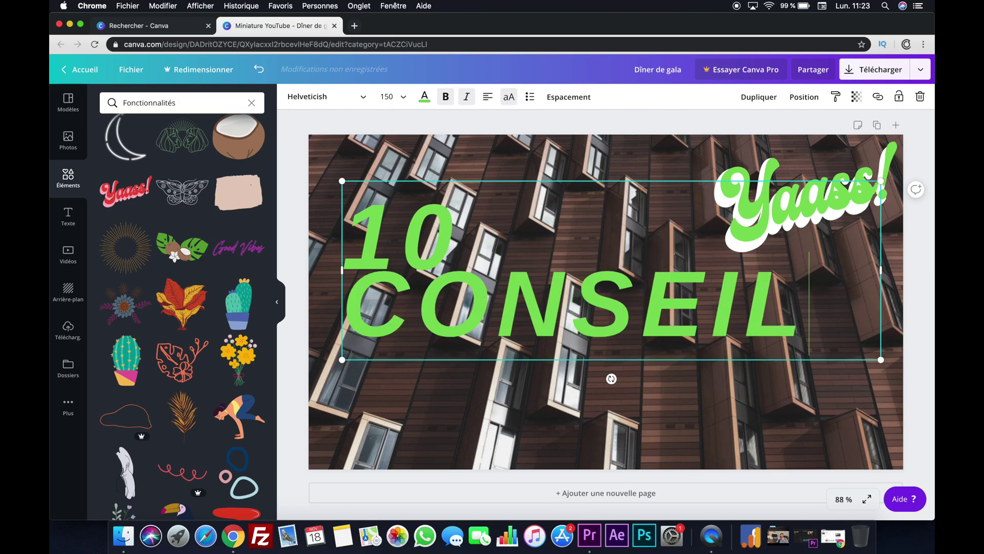
Try the Antonio Light font on the whole title and apply Anaktoria
key(super+a)
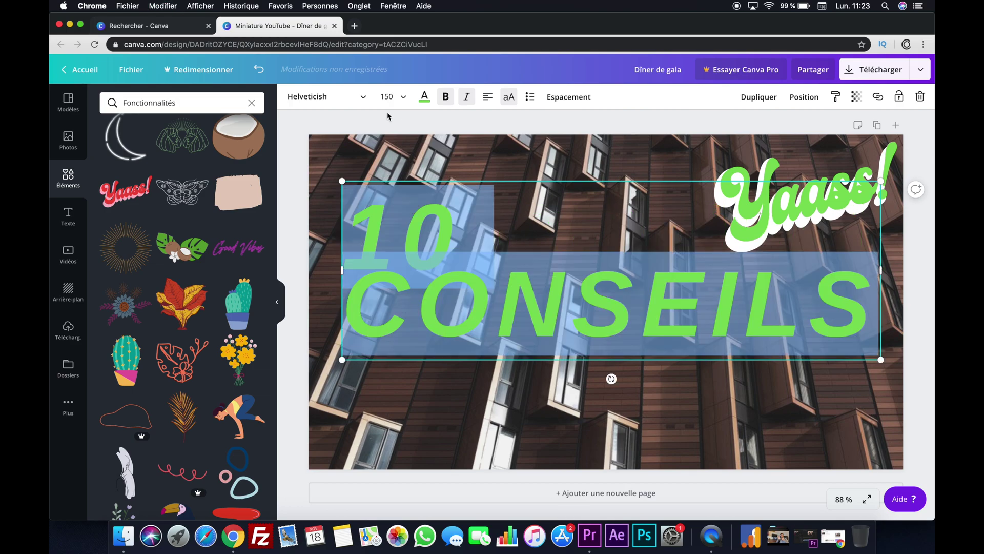
click(361, 97)
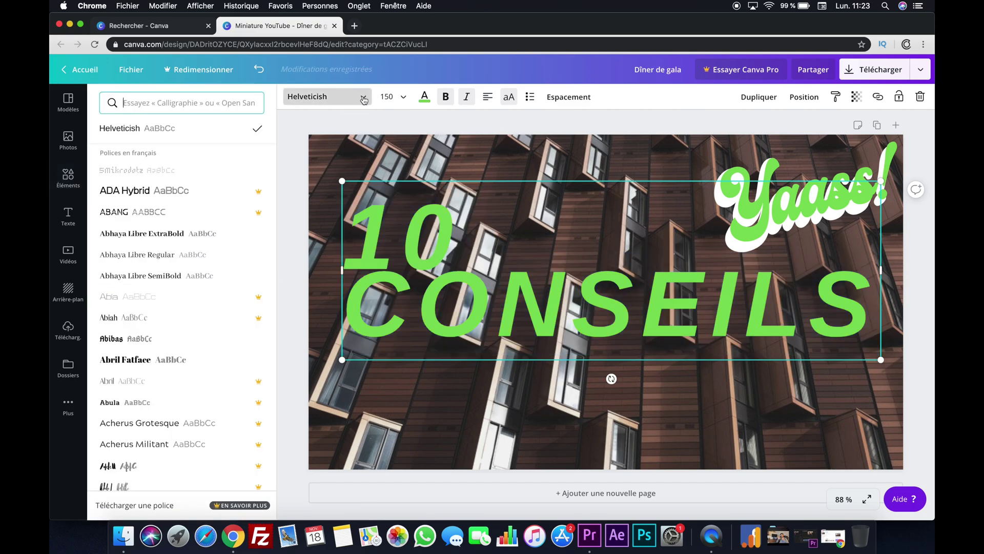
scroll(154, 277, down, 4)
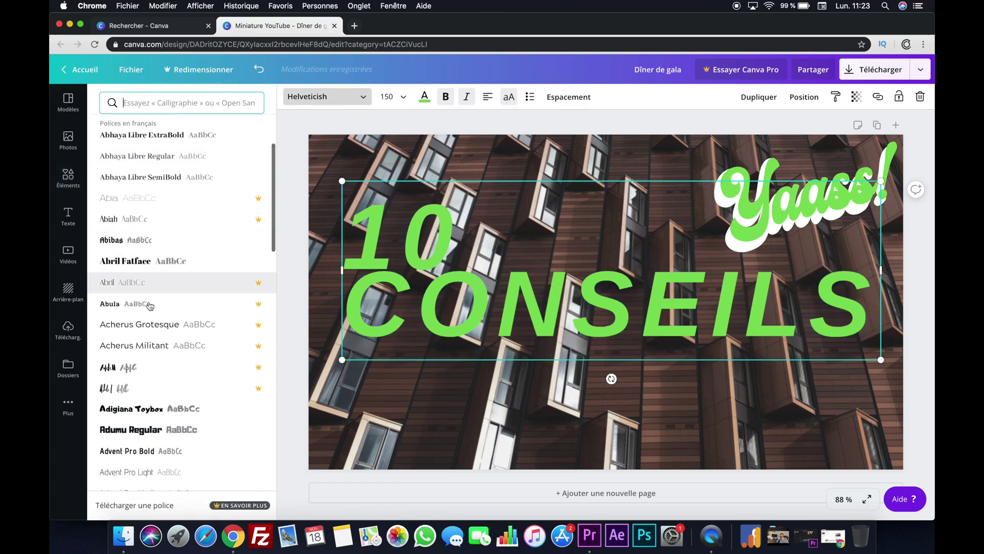
scroll(149, 302, down, 7)
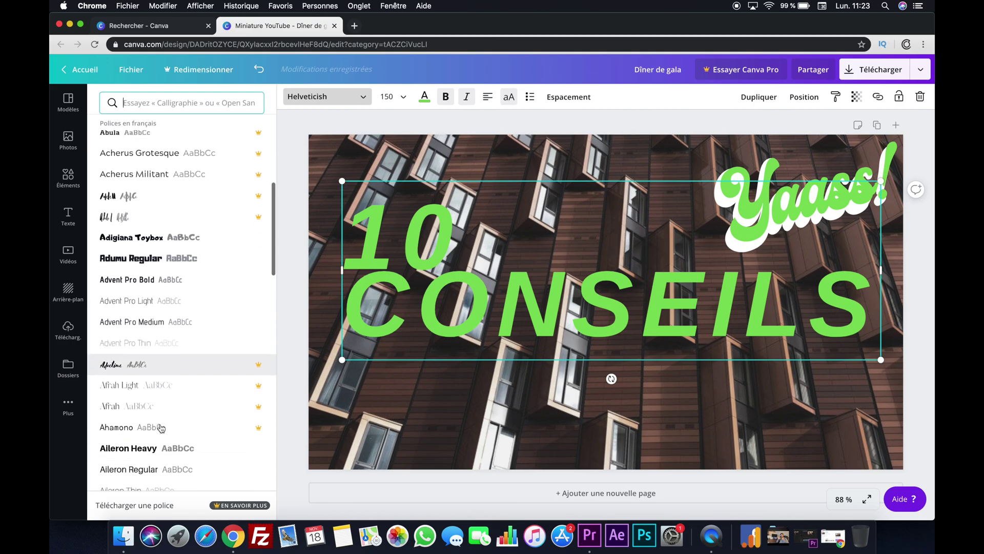
scroll(177, 308, down, 6)
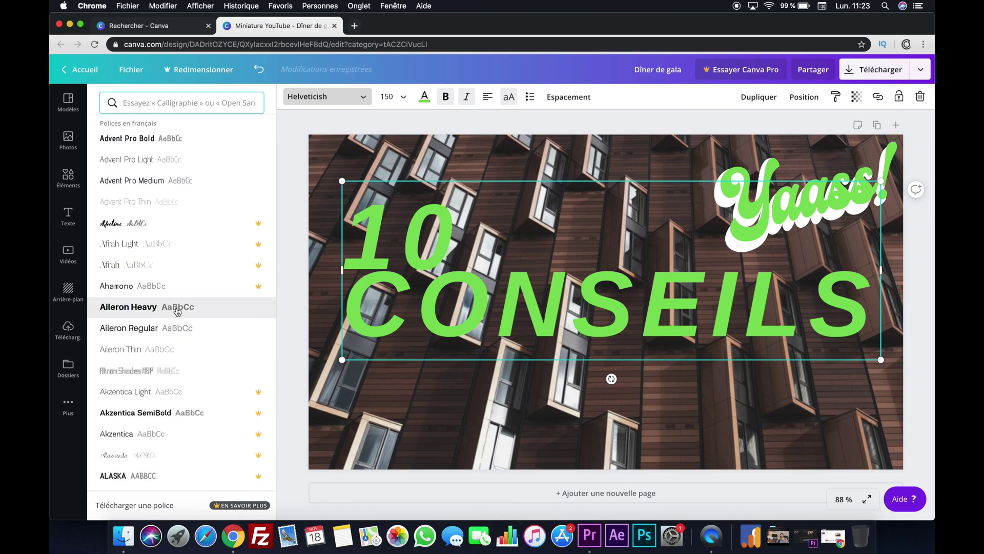
scroll(177, 311, down, 6)
double_click(469, 232)
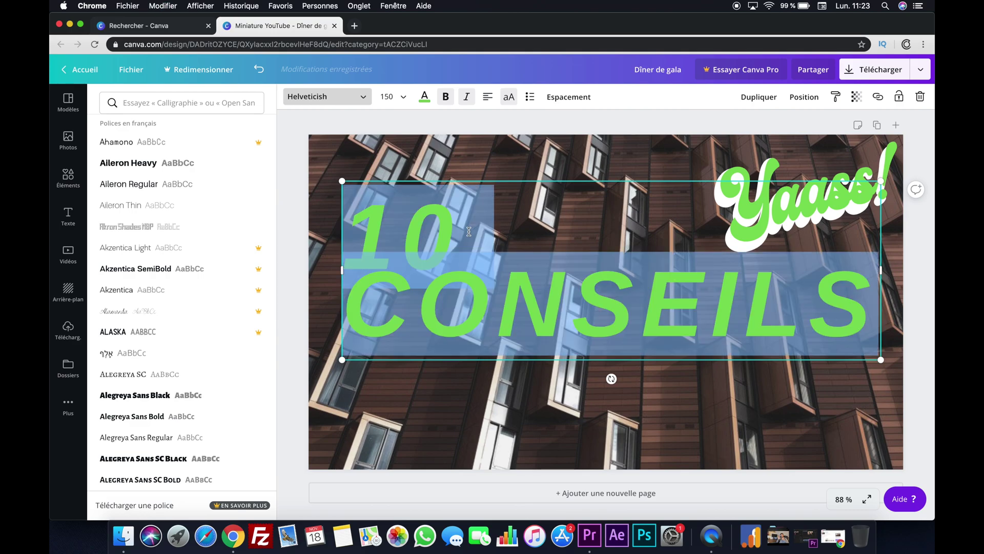
scroll(184, 396, down, 15)
scroll(182, 396, down, 3)
click(360, 97)
click(364, 97)
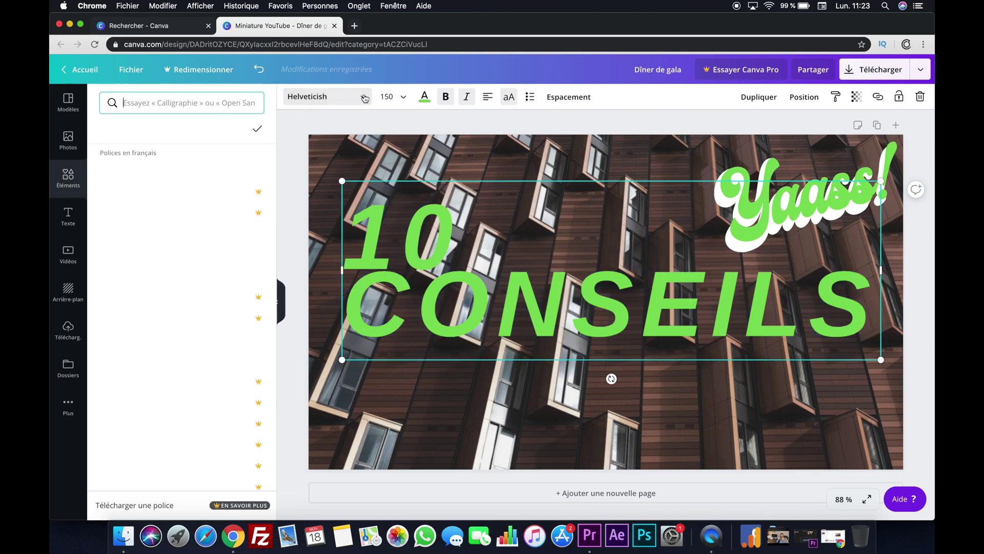
scroll(173, 292, down, 15)
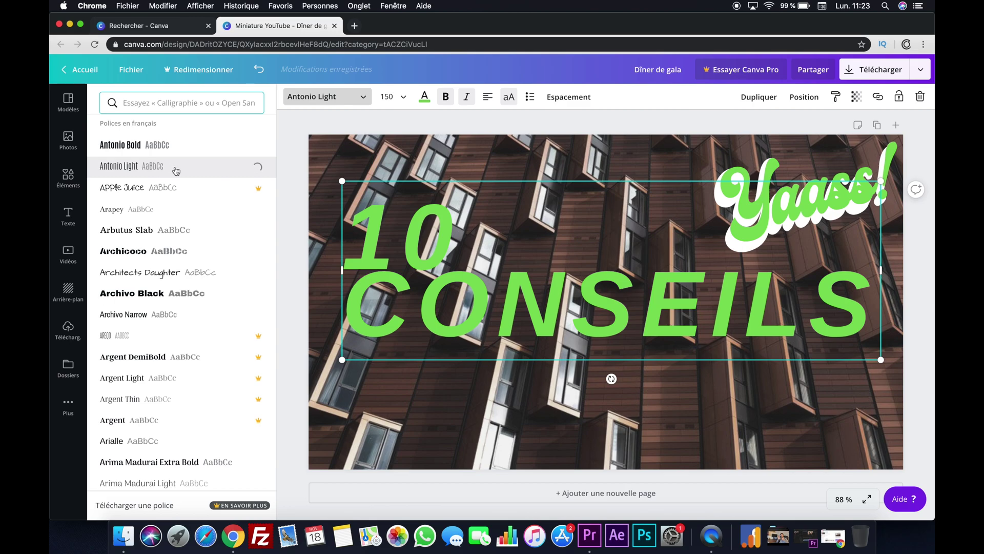
scroll(153, 220, up, 5)
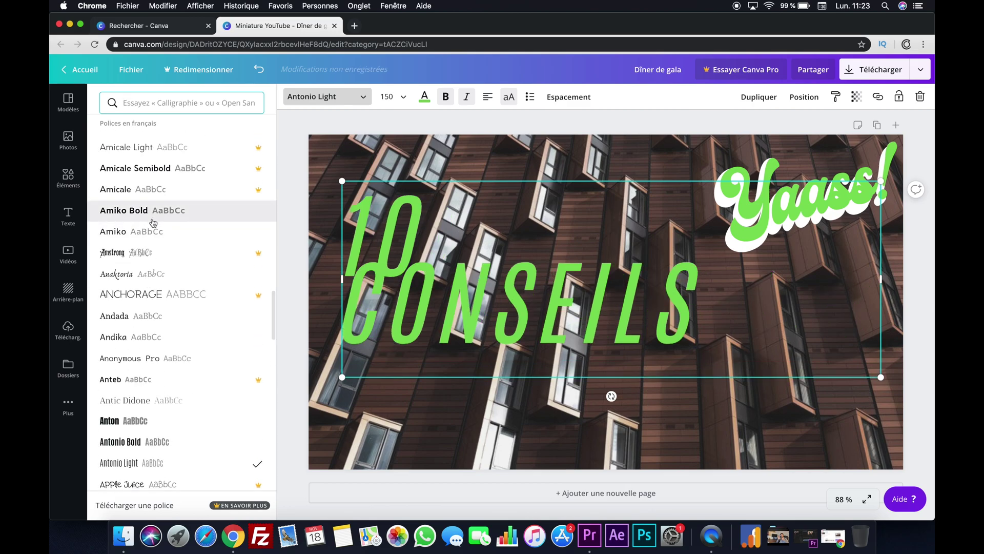
click(158, 277)
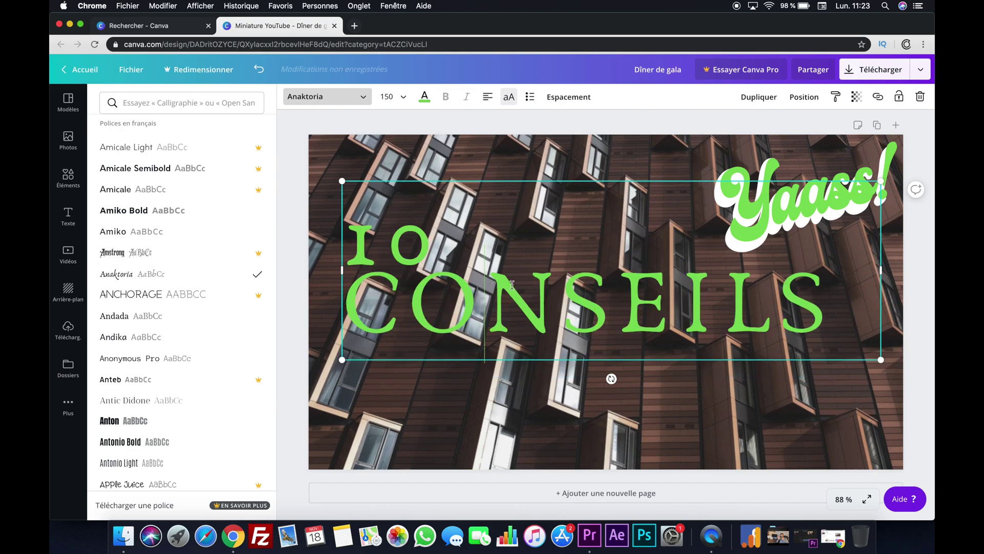
Set the font size of the title's "10" to 200
double_click(513, 285)
click(416, 287)
drag(385, 226, 344, 228)
click(421, 227)
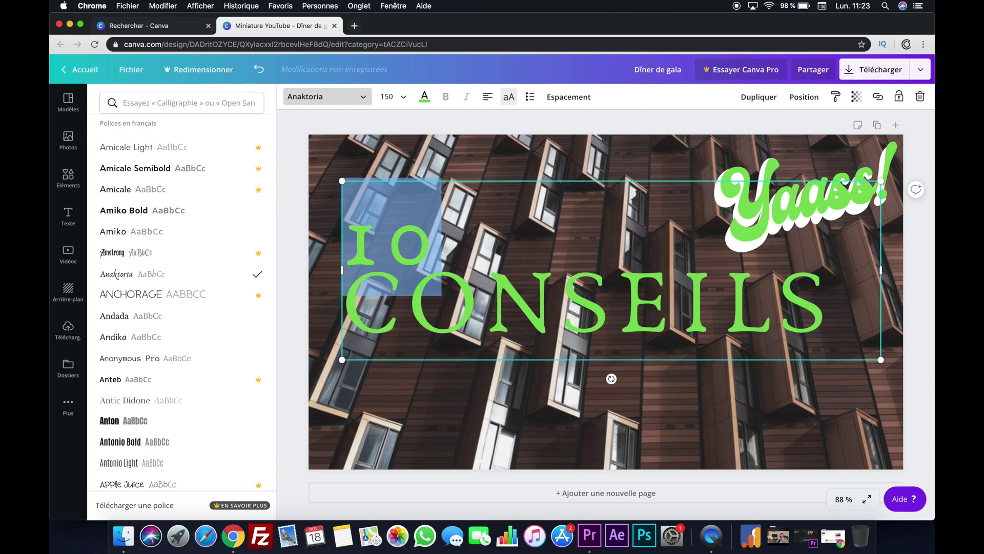
click(394, 96)
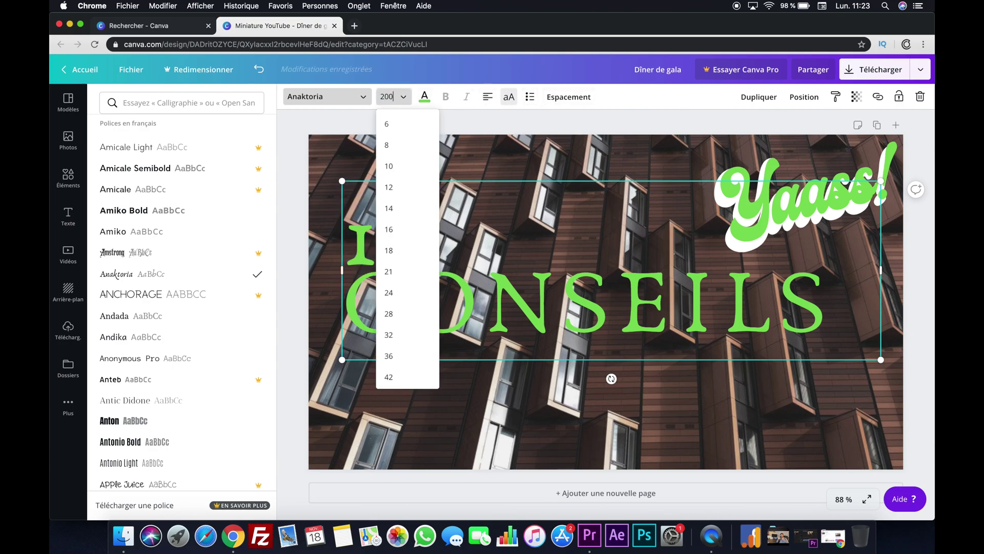
key(Escape)
Set the font size of the title's "10" to 250 and enlarge the title box slightly from its upper-left corner
double_click(471, 311)
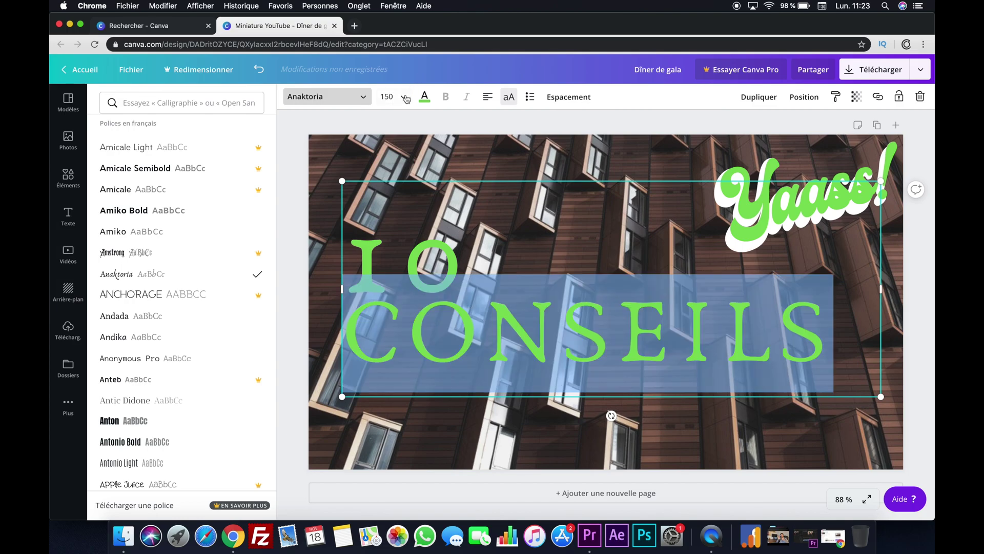
click(389, 245)
double_click(395, 244)
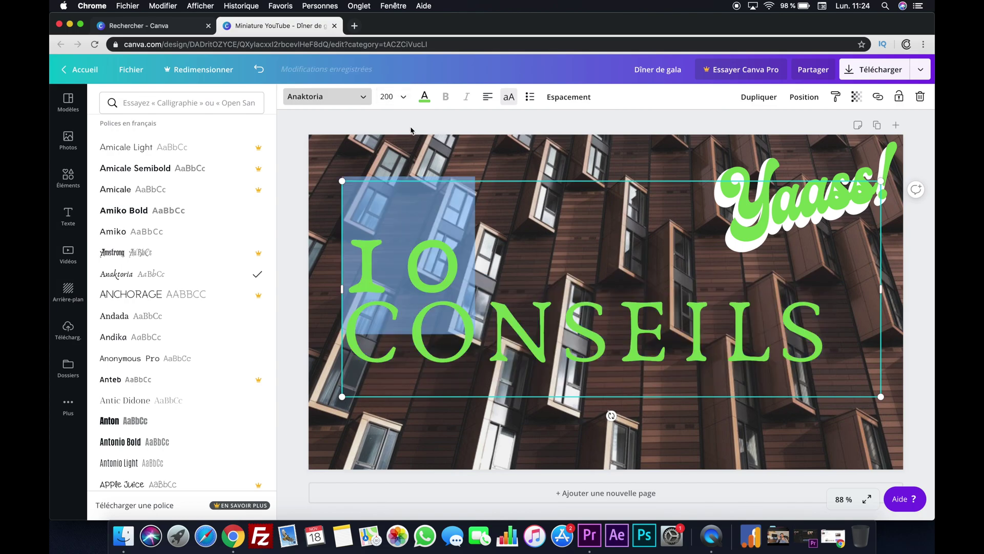
click(387, 96)
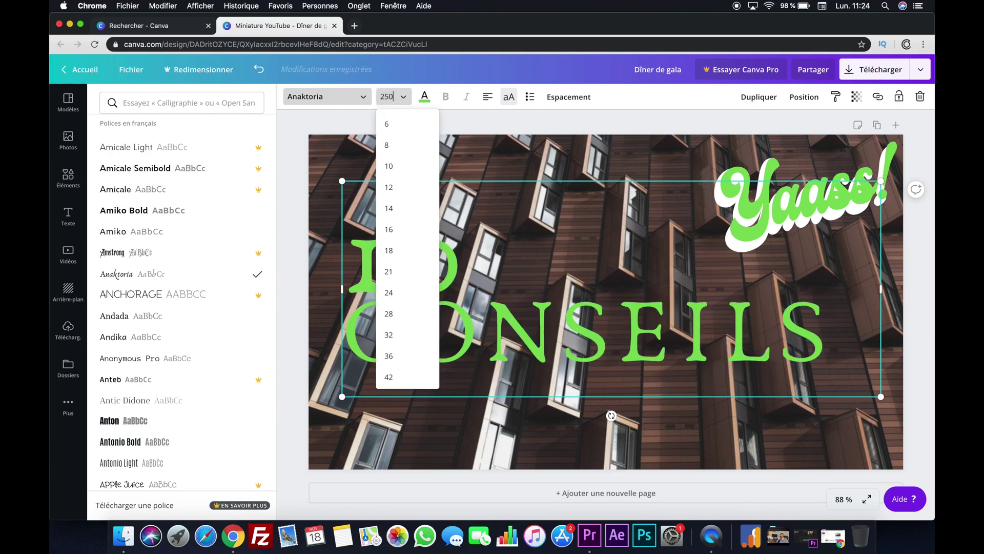
key(Return)
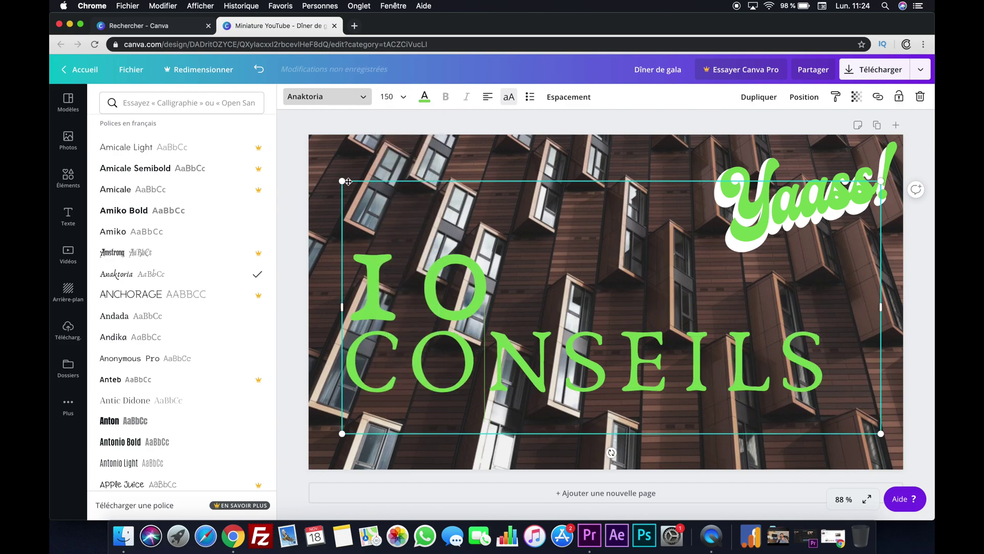
drag(343, 181, 336, 178)
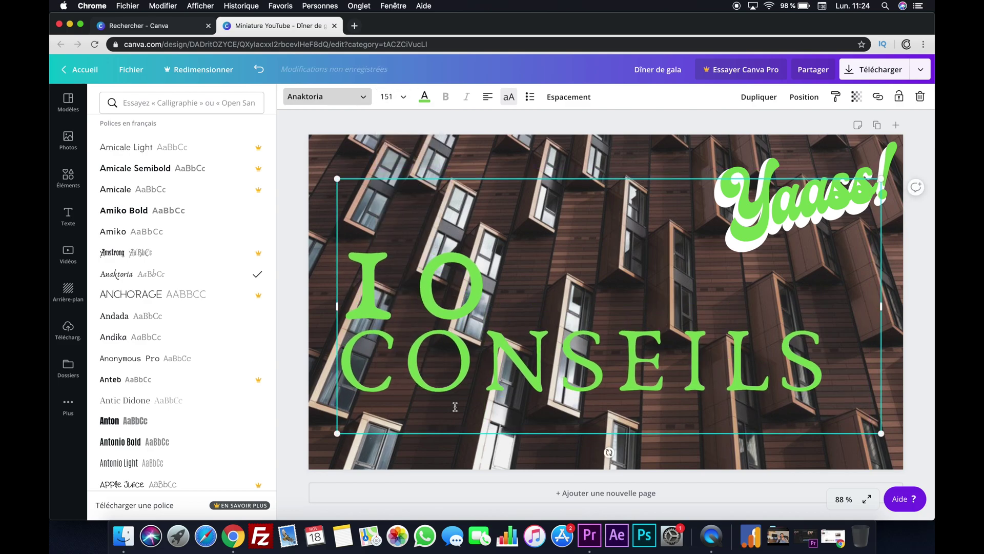
Try red and white on the title's "10" and set it back to green
double_click(437, 284)
click(424, 97)
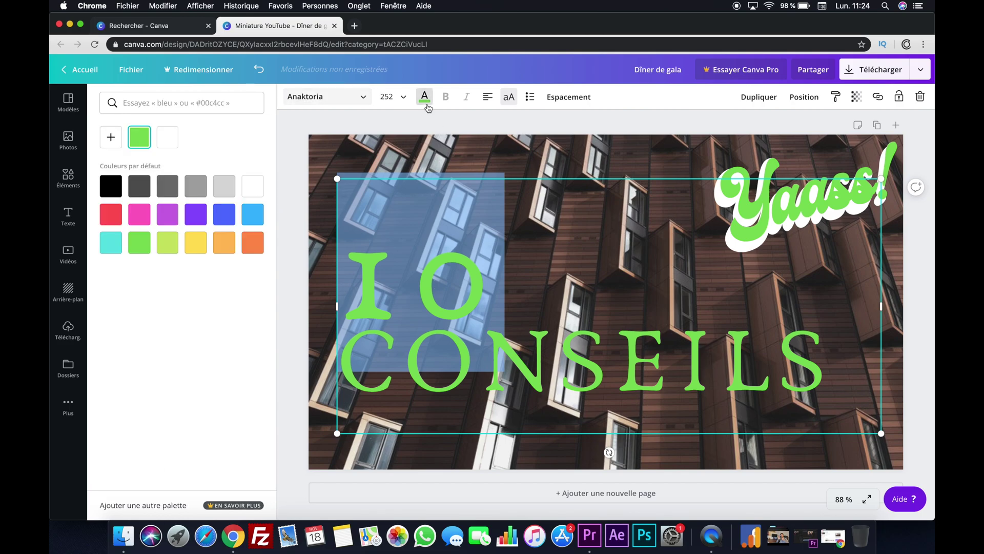
click(110, 215)
click(254, 189)
click(121, 219)
click(108, 223)
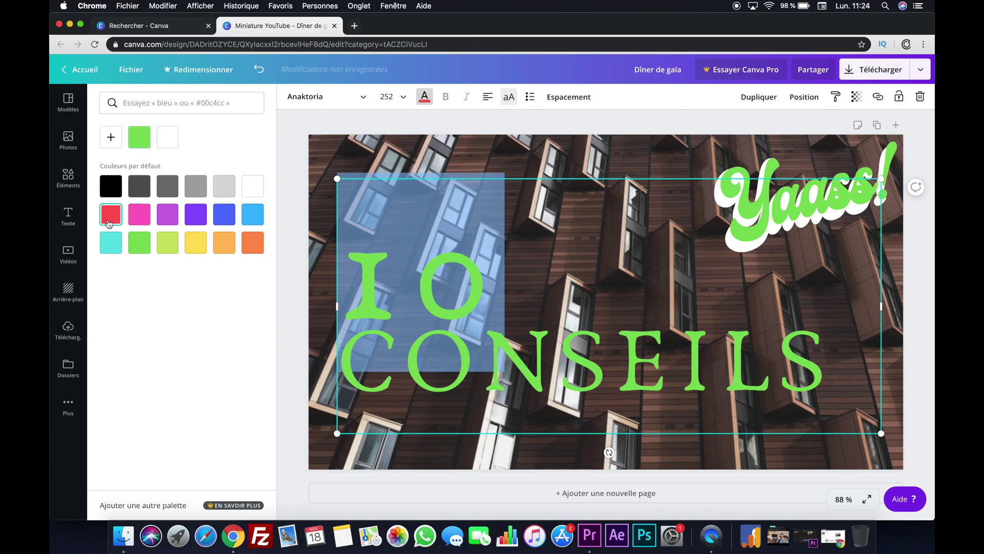
click(425, 92)
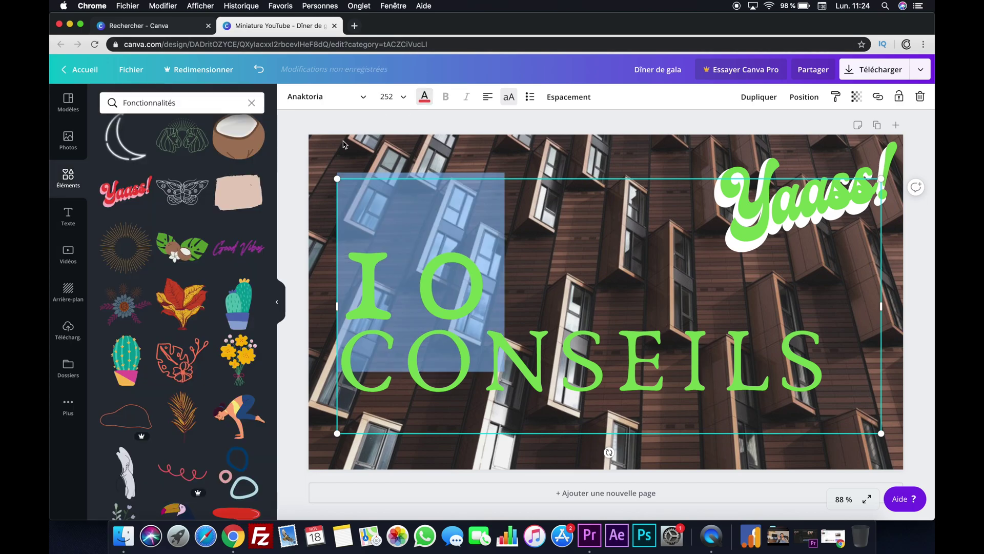
click(425, 92)
click(143, 241)
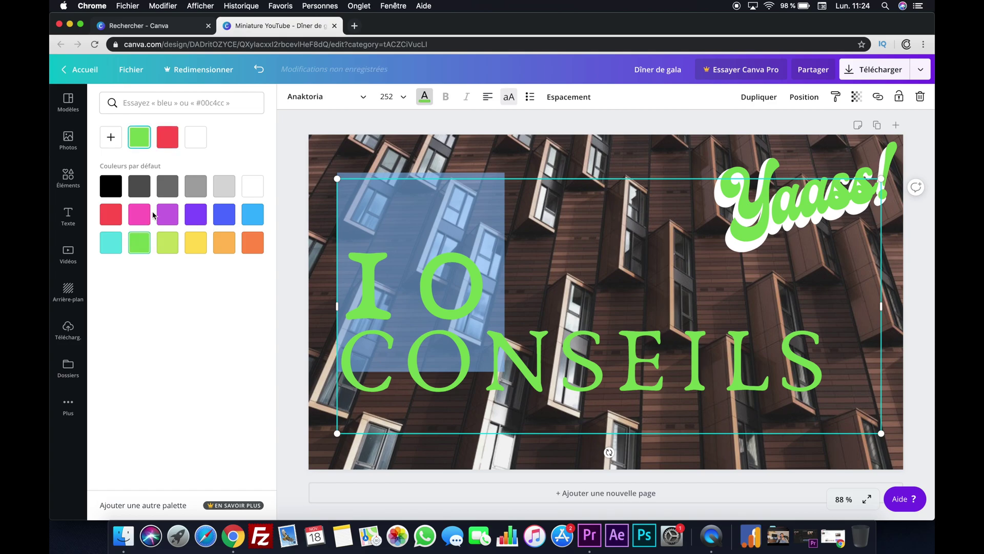
Recolour "CONSEILS" red and reapply the green to "10"
double_click(586, 374)
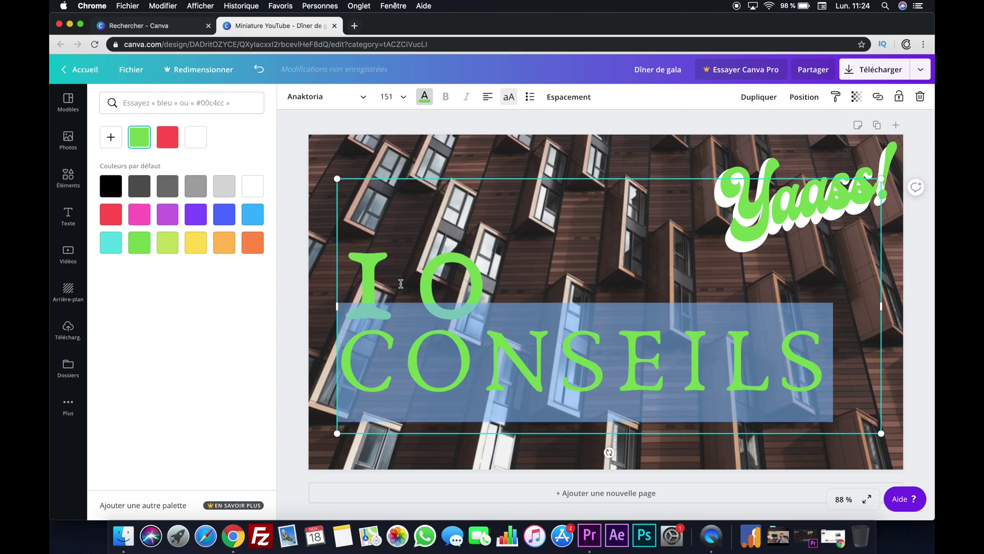
click(160, 143)
click(150, 141)
click(161, 142)
double_click(491, 263)
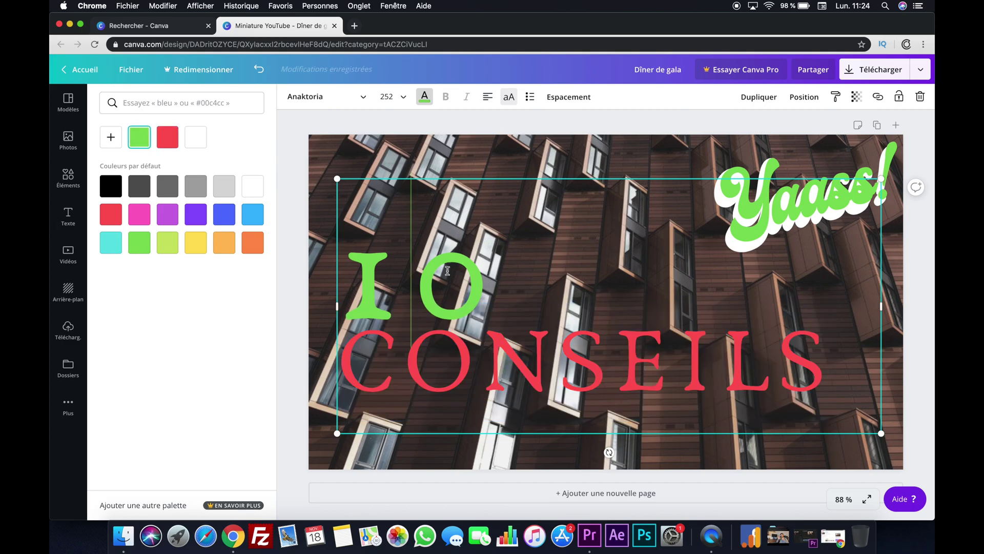
click(150, 142)
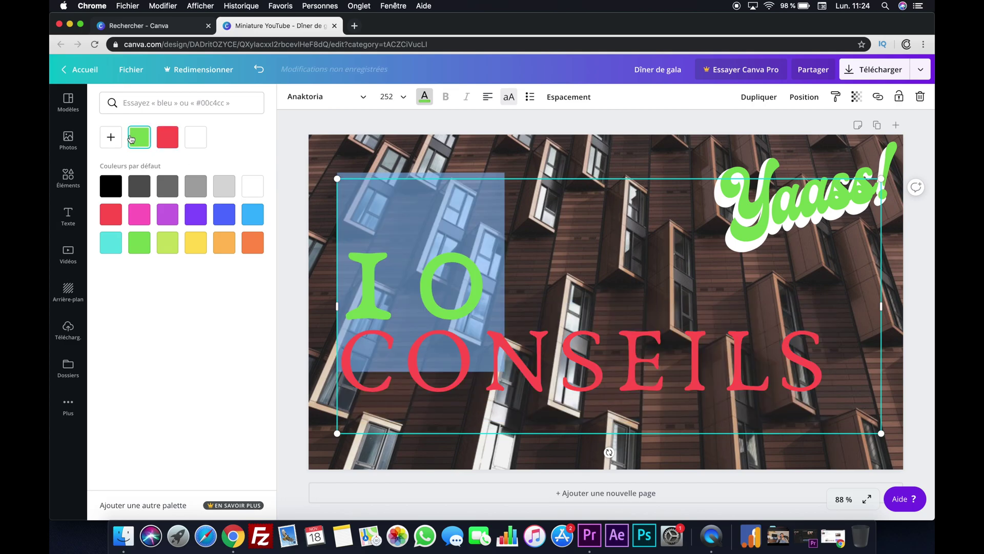
Finish editing the title and move its text box slightly higher on the photo
click(492, 298)
key(Escape)
drag(636, 362, 633, 339)
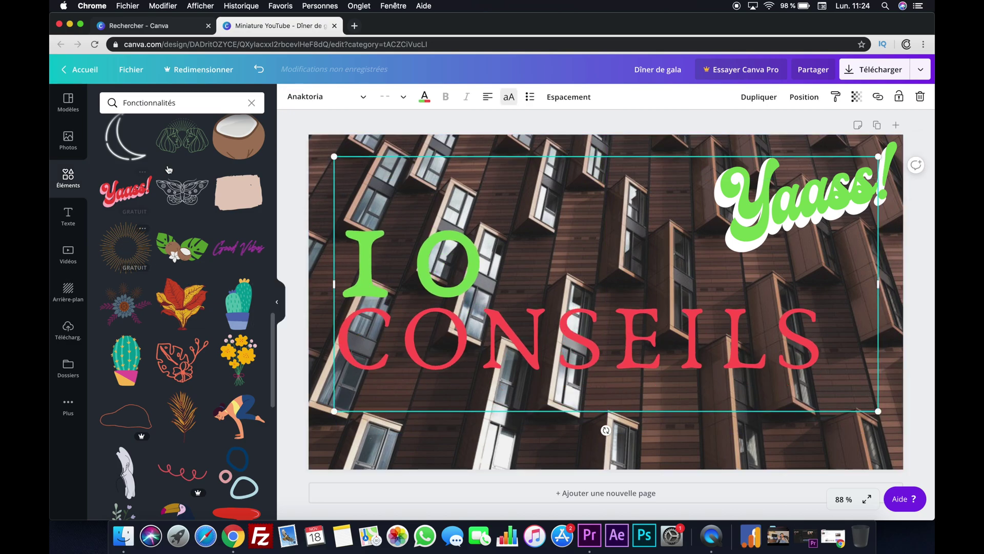
Add the "2e SEMESTRE" text combination to the page and replace its heading with "10"
scroll(156, 170, up, 10)
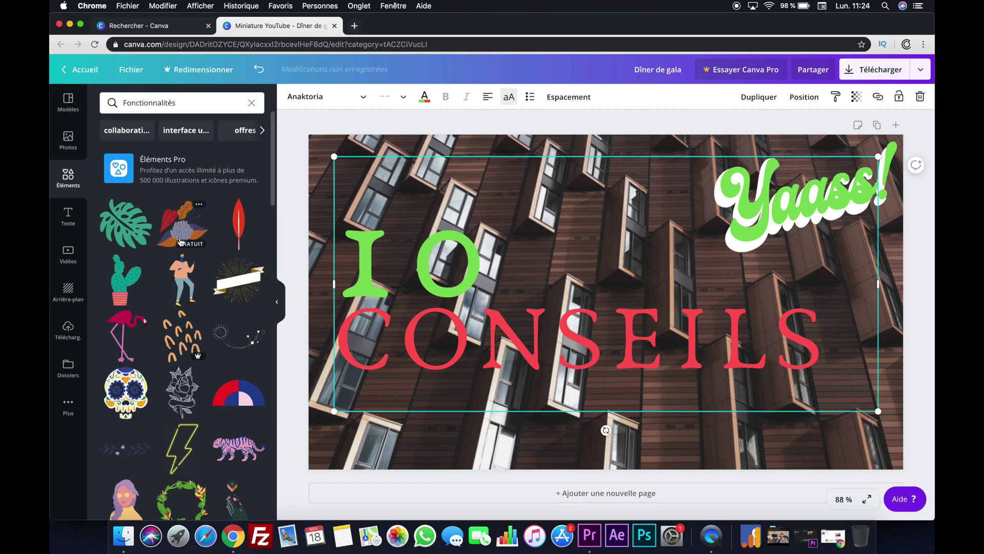
click(64, 222)
scroll(125, 251, down, 1)
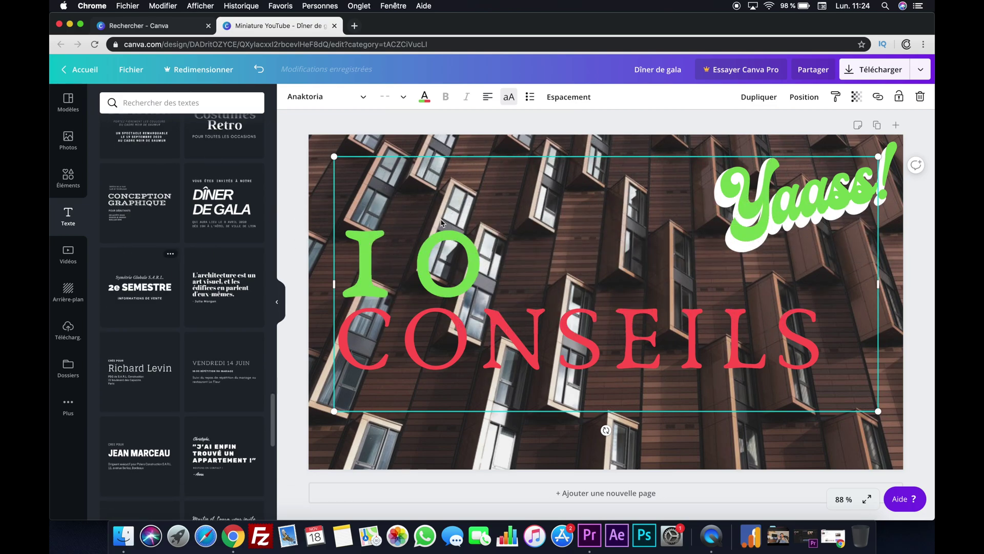
double_click(480, 277)
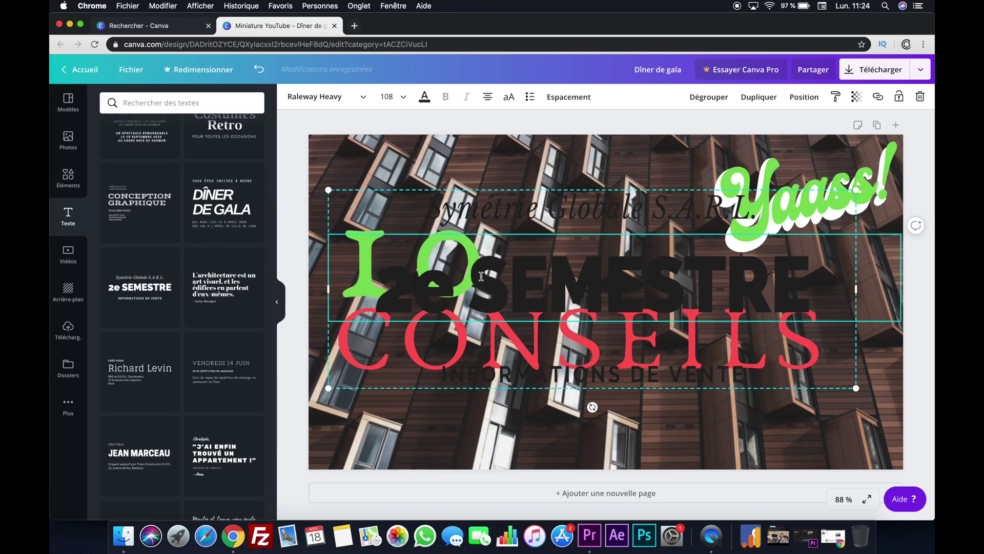
key(super+a)
text(10)
Delete the "Symétrie Globale S.A.R.L." and "INFORMATIONS DE VENTE" lines from the added text combination
click(537, 192)
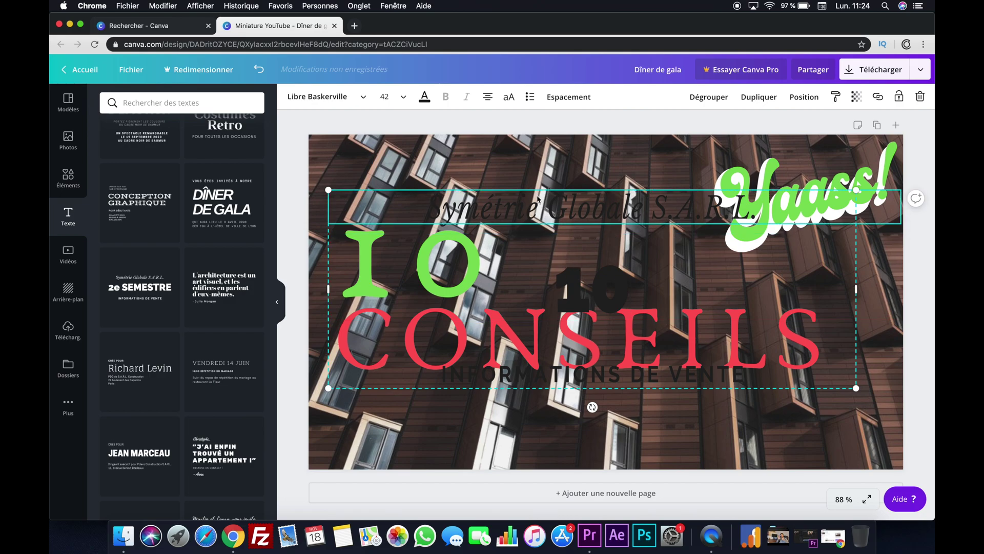
key(Delete)
click(582, 271)
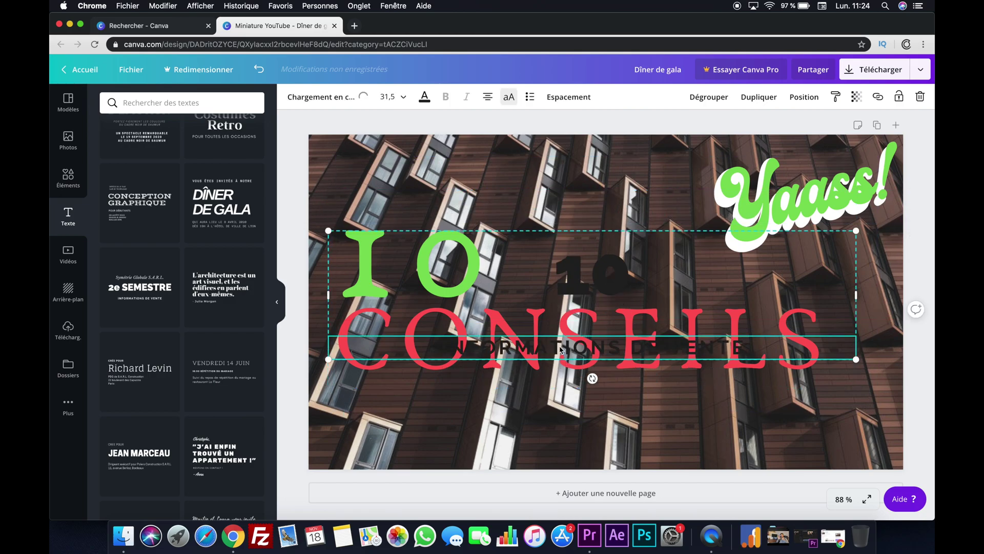
Recolour the new Raleway Heavy "10" red and set its font size to 250
double_click(582, 265)
click(425, 97)
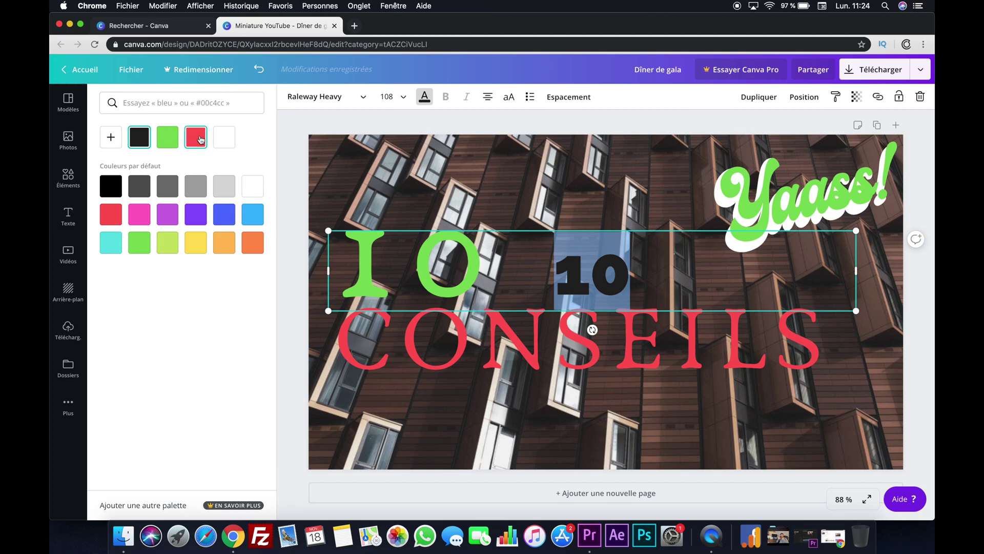
click(201, 139)
click(386, 96)
text(25)
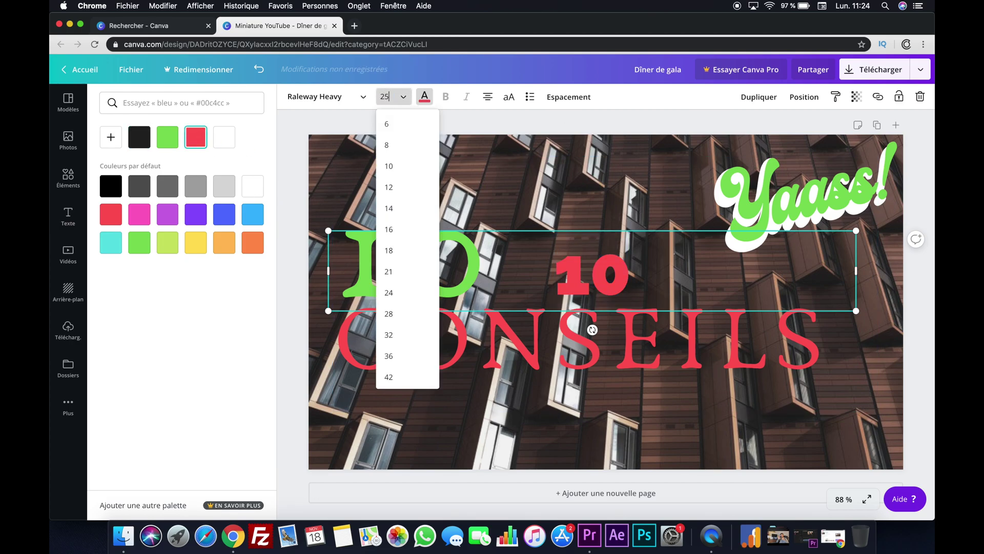
text(0)
key(Return)
click(560, 464)
Move the large red "10" sideways over the end of "CONSEILS"
click(387, 252)
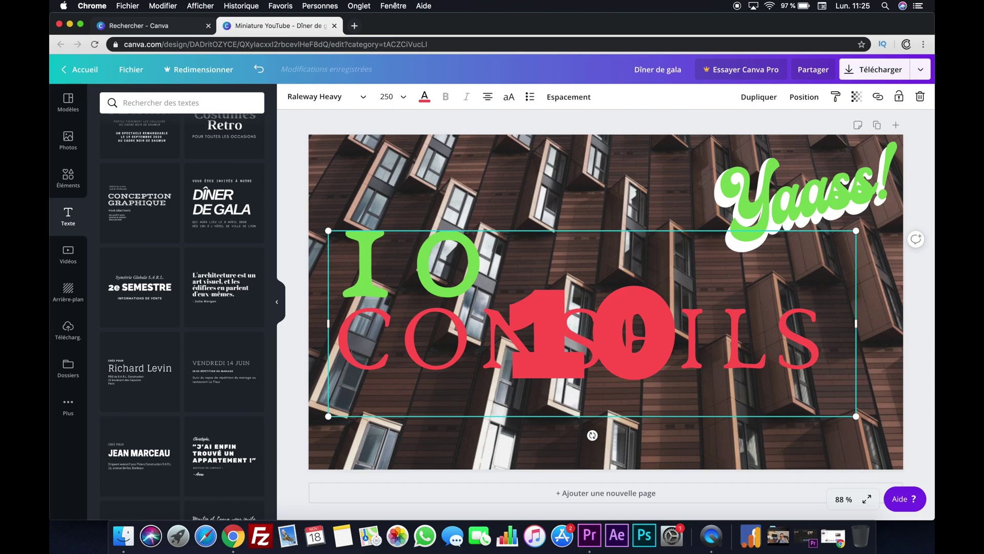
key(super+a)
click(353, 357)
drag(590, 302, 673, 306)
Delete the green "10" line from the Anaktoria title, leaving only "CONSEILS"
click(359, 279)
double_click(360, 279)
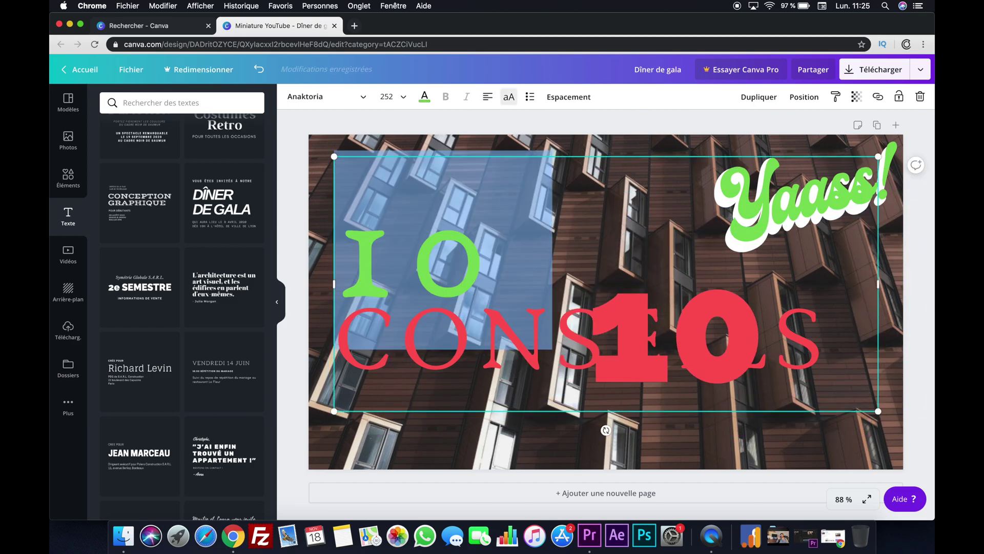
key(BackSpace)
Recolour the "CONSEILS" text with the document's green
double_click(520, 224)
click(425, 96)
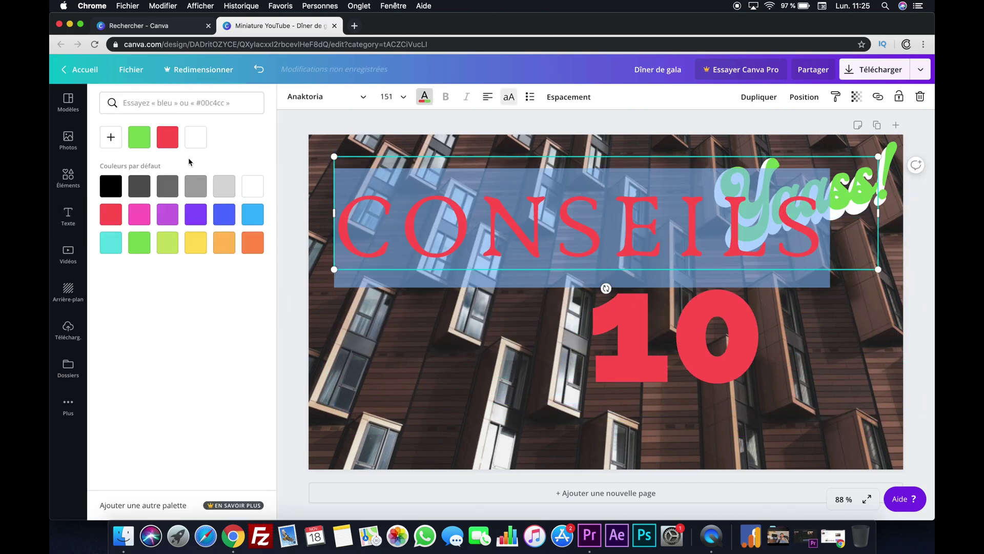
click(139, 137)
click(434, 291)
Move the red "10" over the beginning of "CONSEILS" and set its font size to 350
drag(626, 363, 400, 247)
click(386, 97)
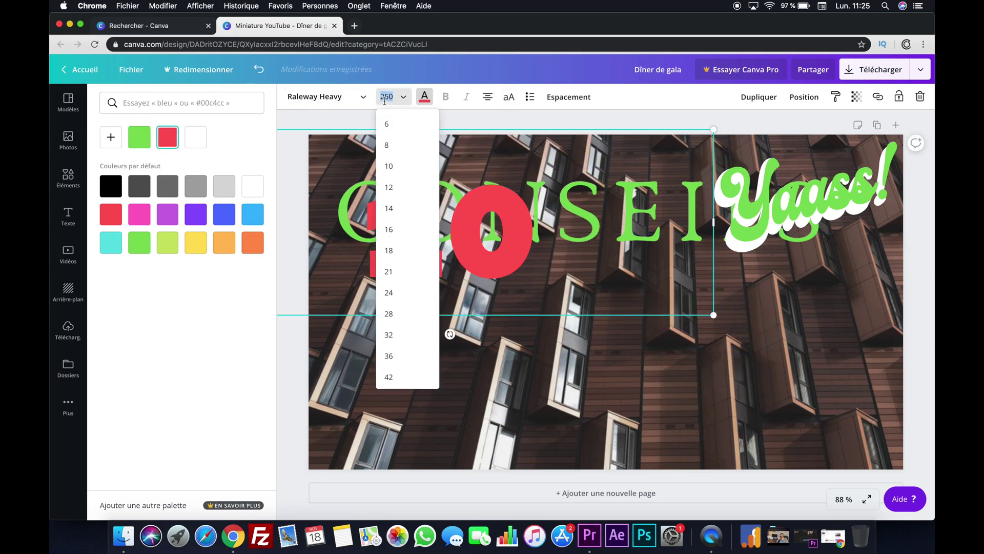
text(350)
key(Return)
Arrange the title with the red "10" at the page's upper left and "CONSEILS" just below, overlapping its base
drag(588, 255, 509, 332)
drag(500, 156, 525, 335)
drag(482, 359, 544, 251)
click(567, 409)
drag(566, 408, 527, 344)
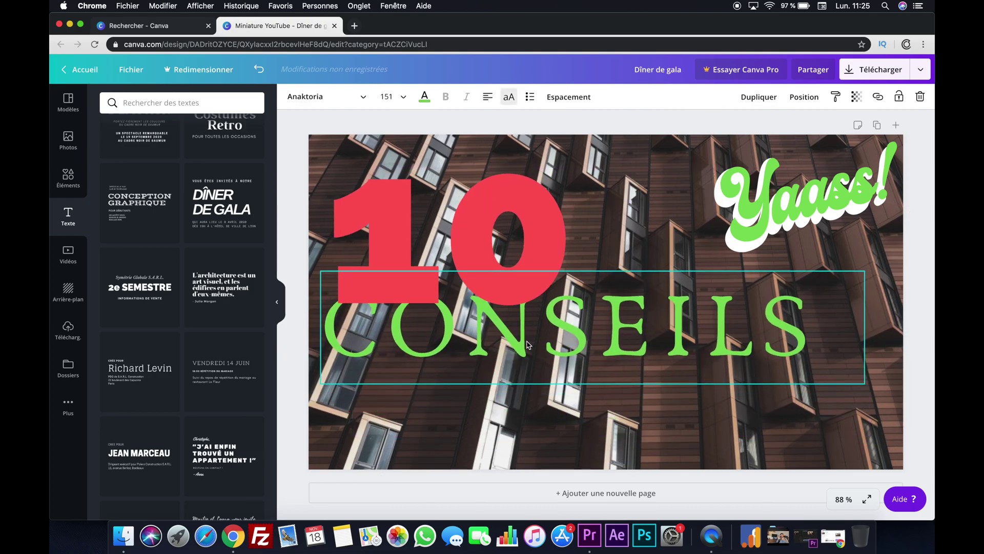
Bring the green "CONSEILS" text forward, in front of the red "10"
click(793, 98)
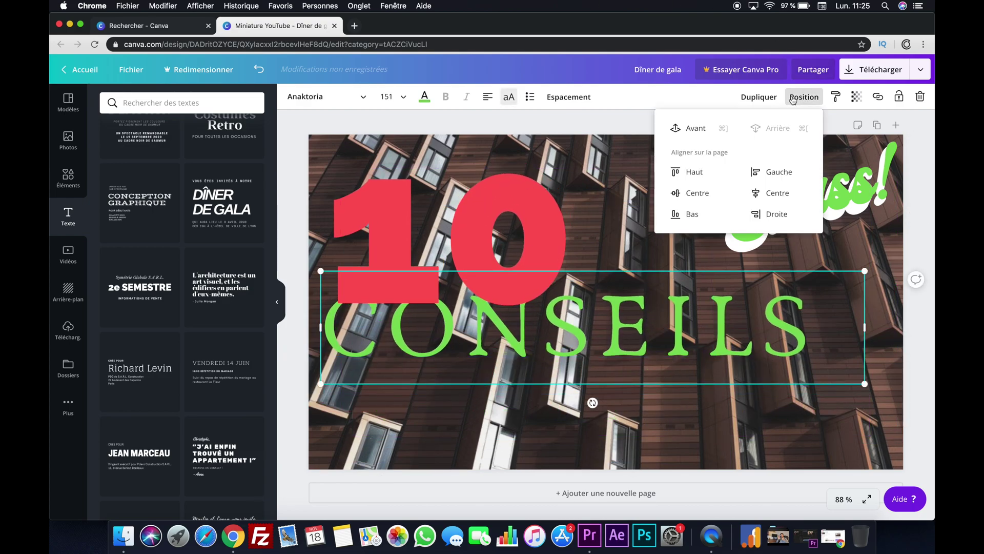
click(728, 130)
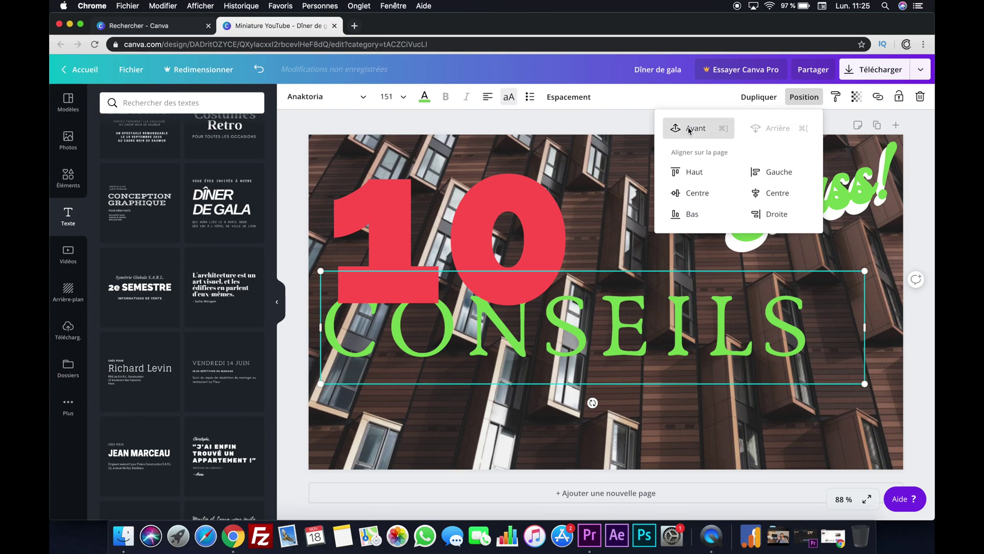
click(632, 347)
Set the "CONSEILS" font size to 180 and its letter spacing to 3
double_click(633, 348)
click(385, 96)
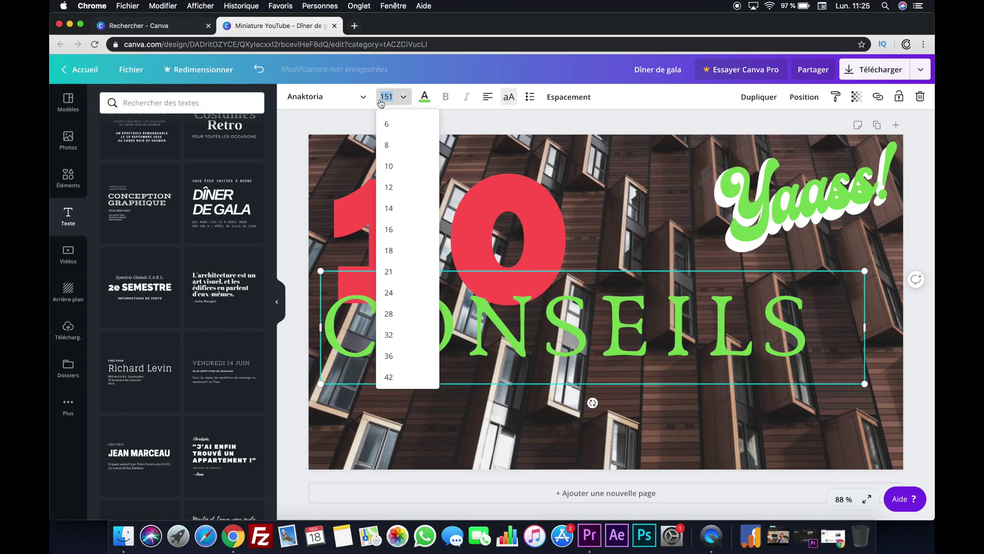
text(180)
key(Return)
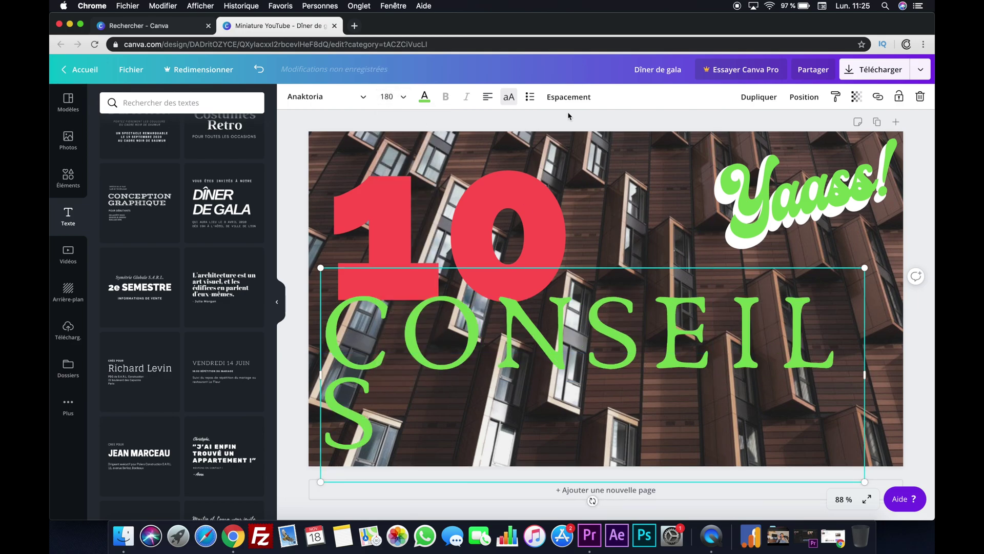
click(569, 97)
drag(640, 128, 634, 128)
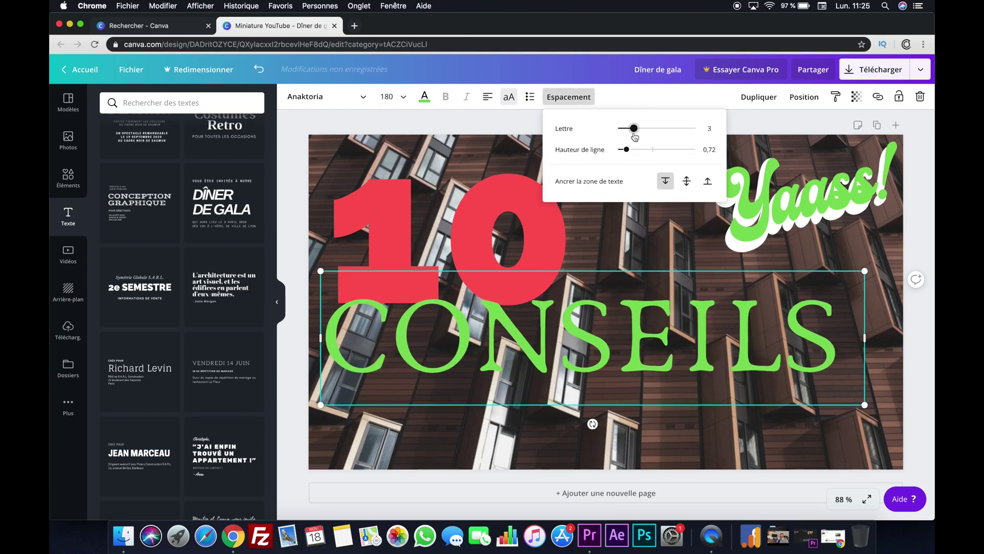
click(618, 435)
Nudge "CONSEILS" slightly down and shift the red "10" down and to the right so the two overlap
mouse_move(593, 346)
mouse_down()
mouse_move(589, 326)
mouse_move(591, 350)
mouse_up()
drag(521, 237, 544, 253)
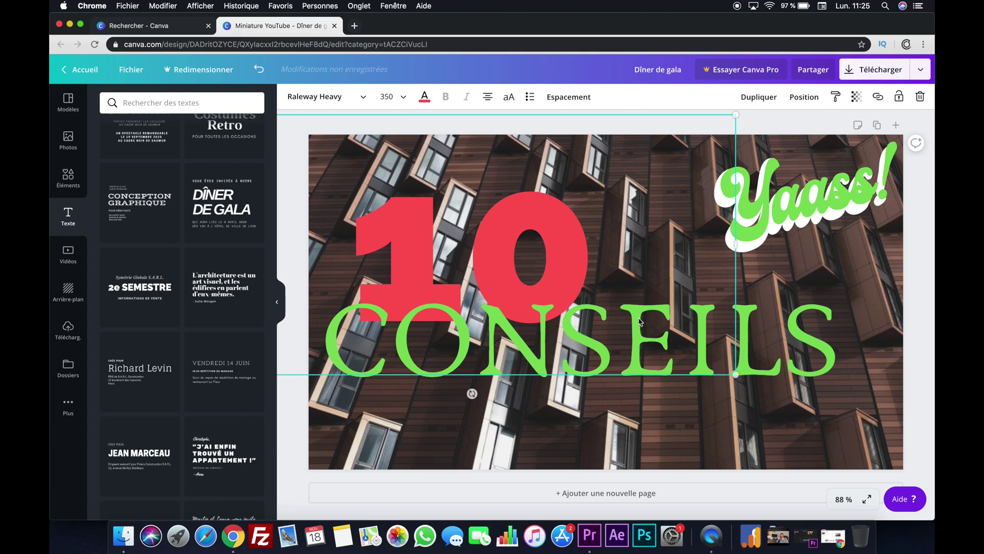
click(752, 423)
Add the free blue jellyfish photo from the photo library and send it to the background behind the title
click(69, 149)
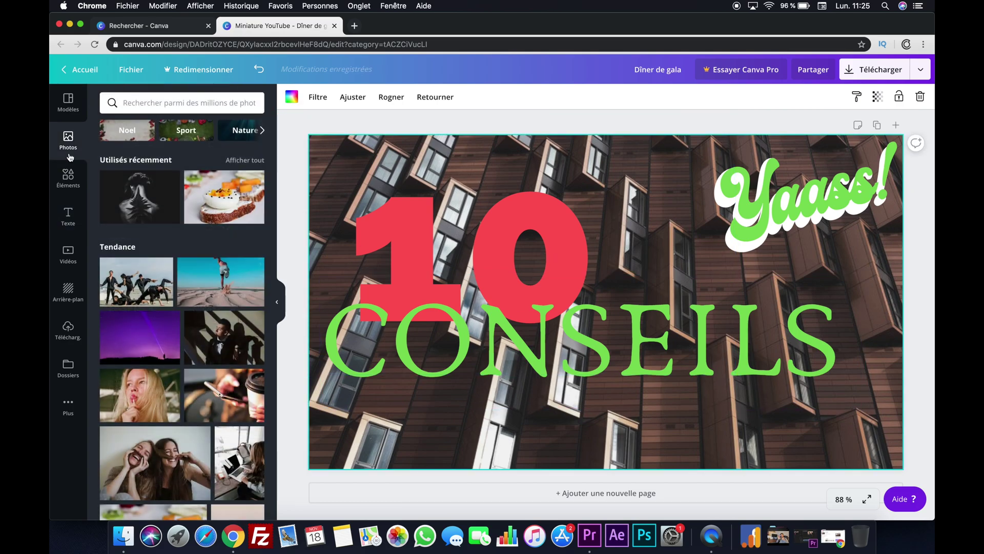
scroll(186, 283, down, 20)
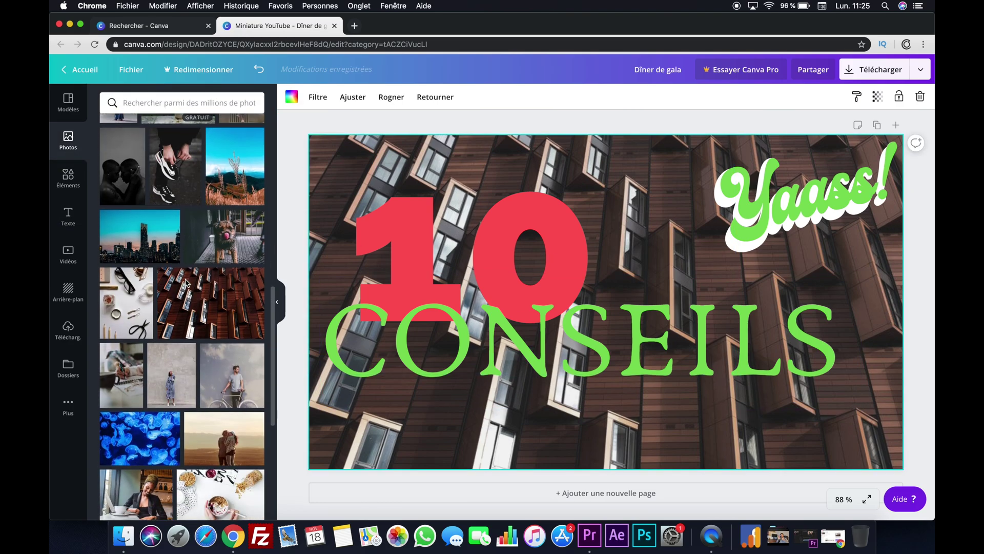
click(143, 448)
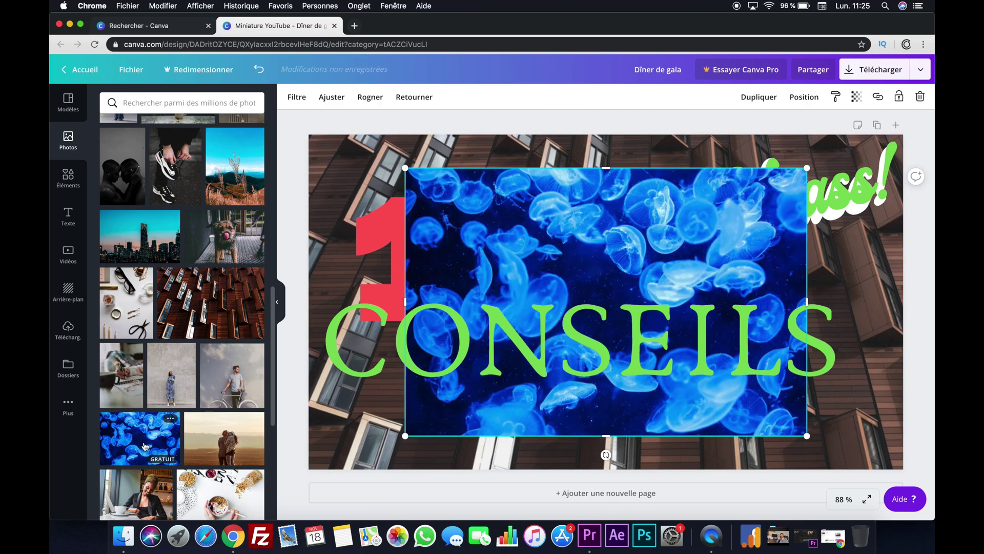
click(803, 94)
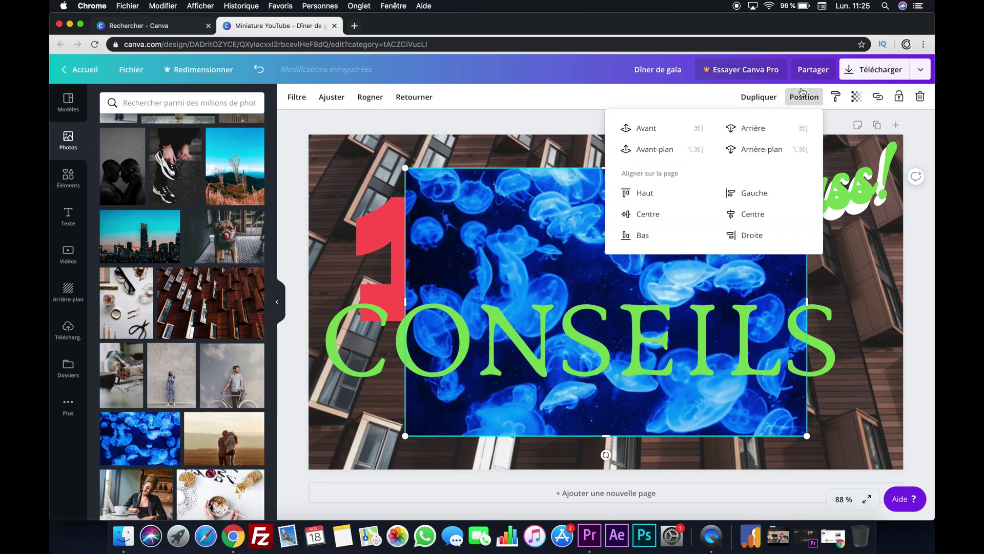
click(759, 149)
Enlarge the jellyfish photo until it covers the whole page and hides the building photo
drag(405, 173, 309, 104)
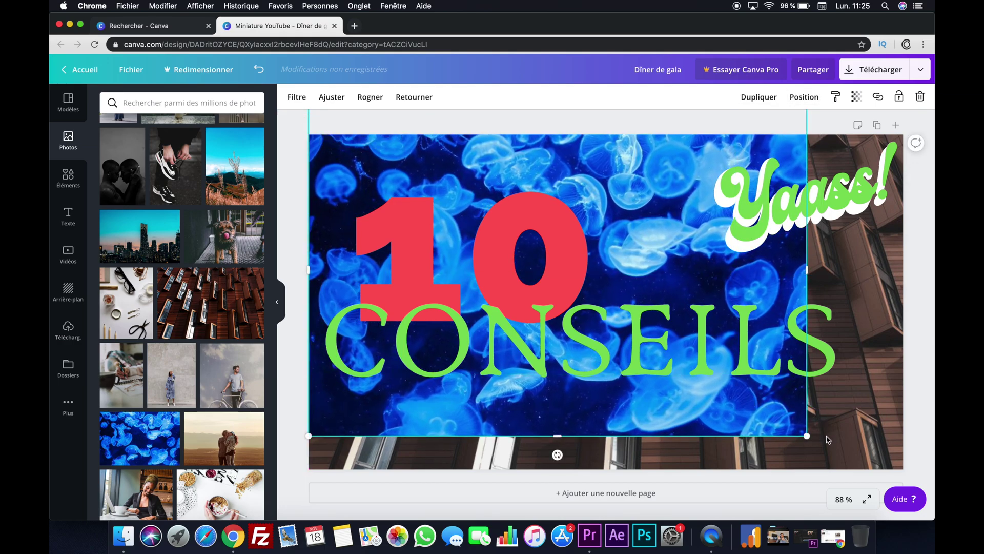
drag(823, 442, 919, 475)
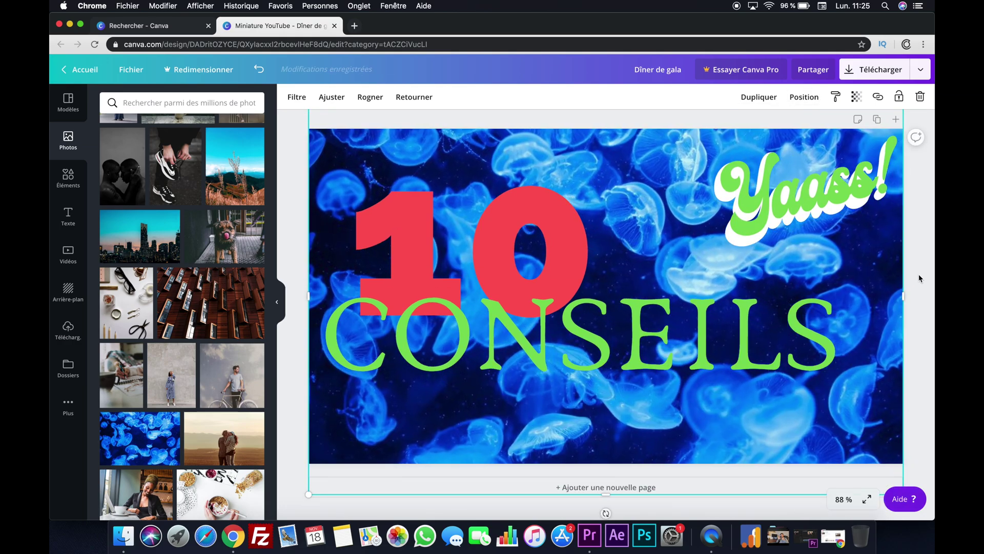
click(919, 277)
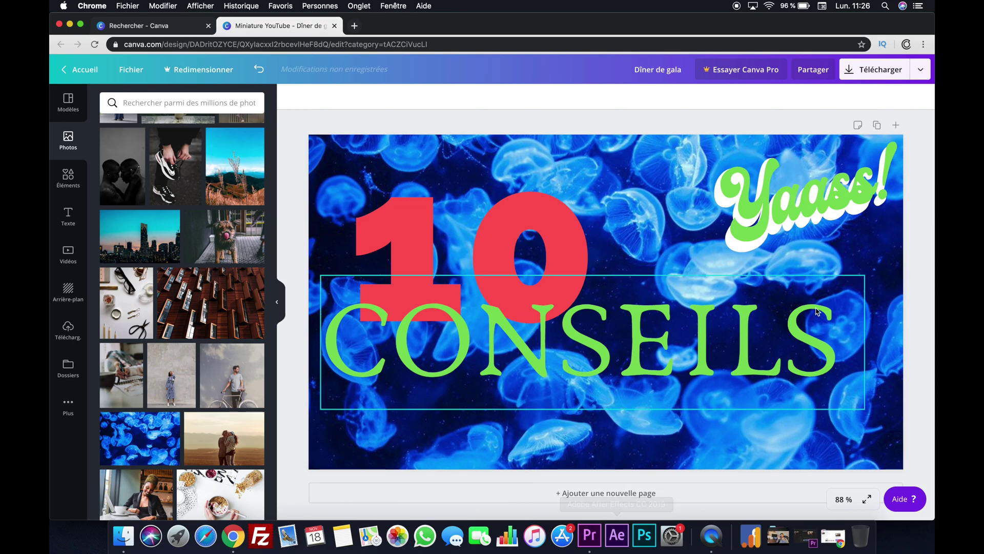
Download the finished thumbnail with PNG as the file type
click(874, 70)
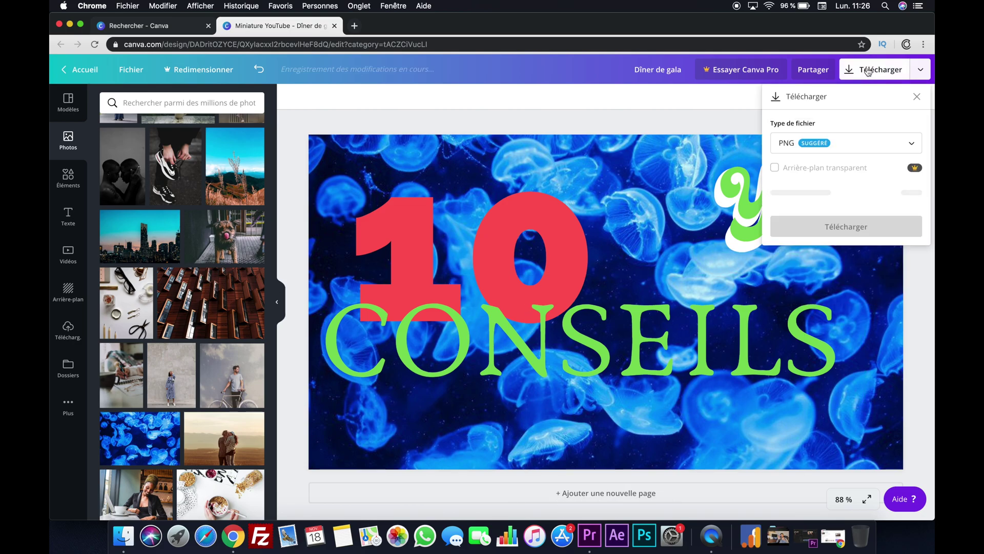
click(798, 140)
click(840, 130)
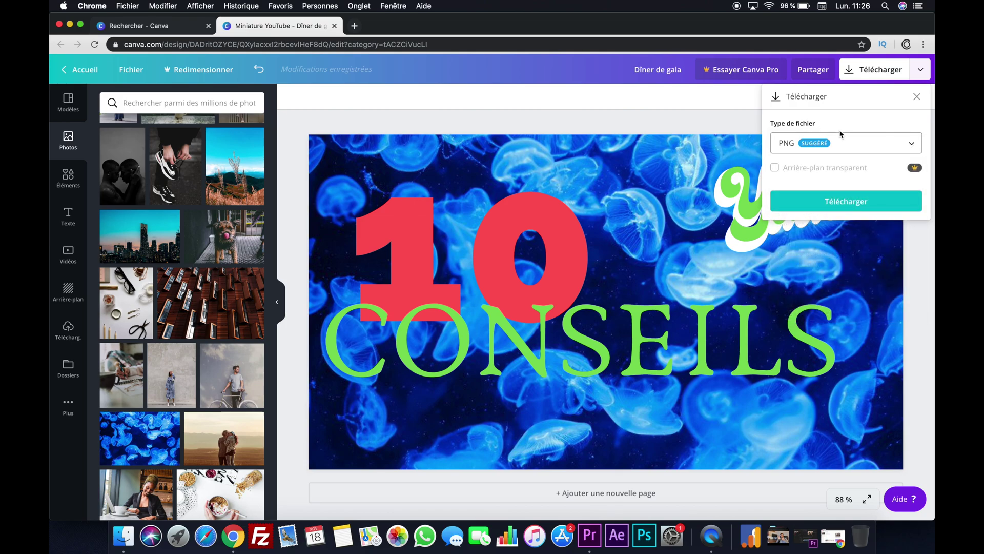
click(836, 203)
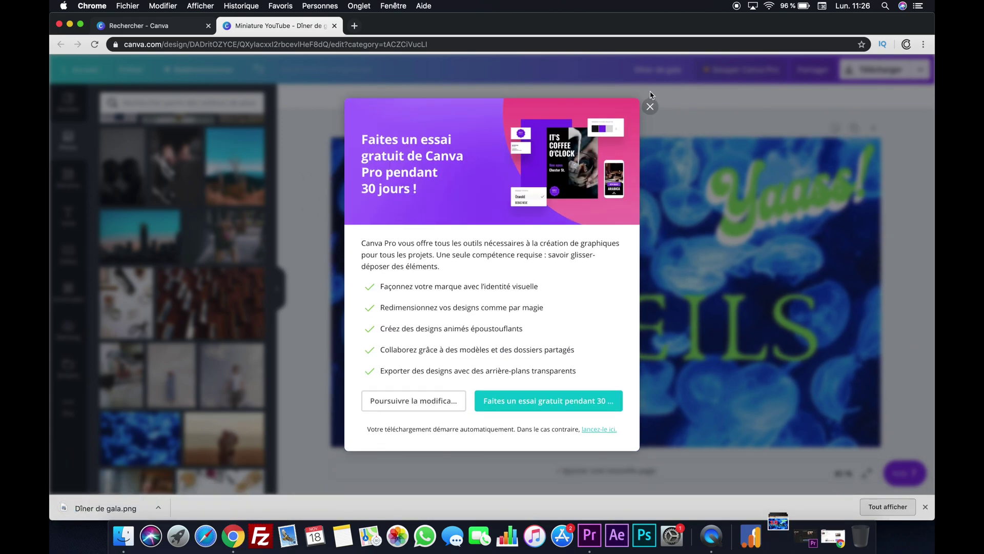
Dismiss the Canva Pro trial offer and open the downloaded file "Dîner de gala.png"
click(649, 106)
click(122, 512)
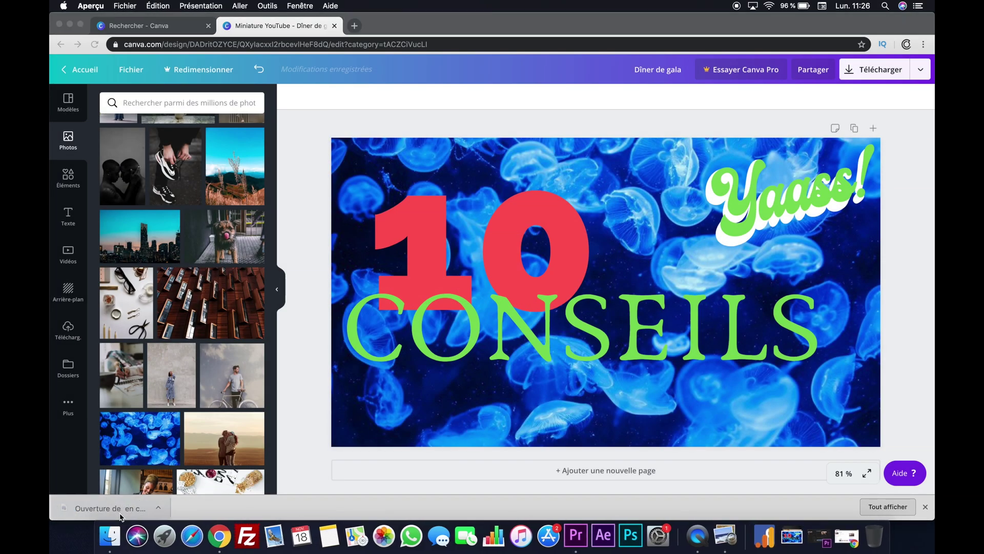